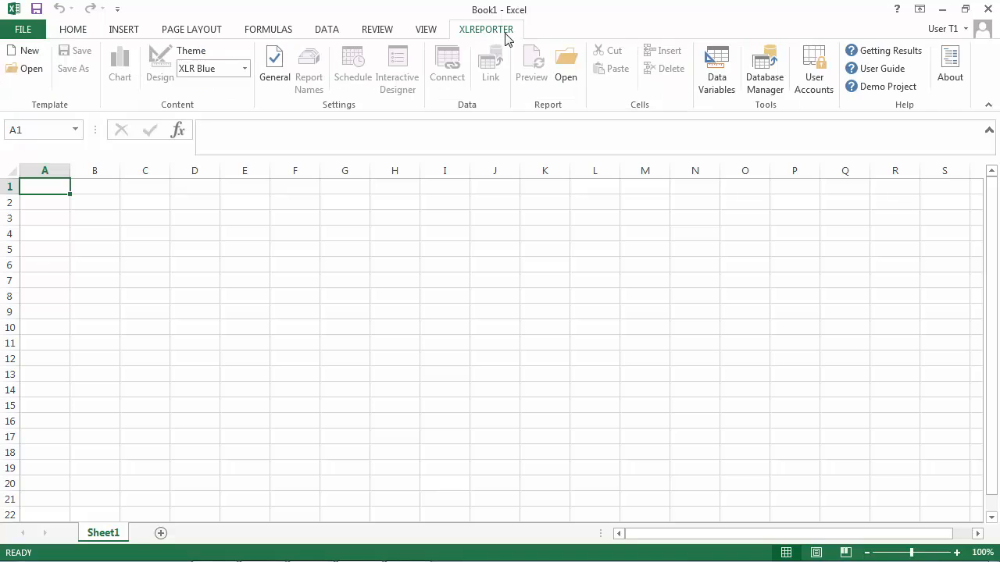
Step: Create a new blank report template named hdSummary in .xlsx format
click(37, 55)
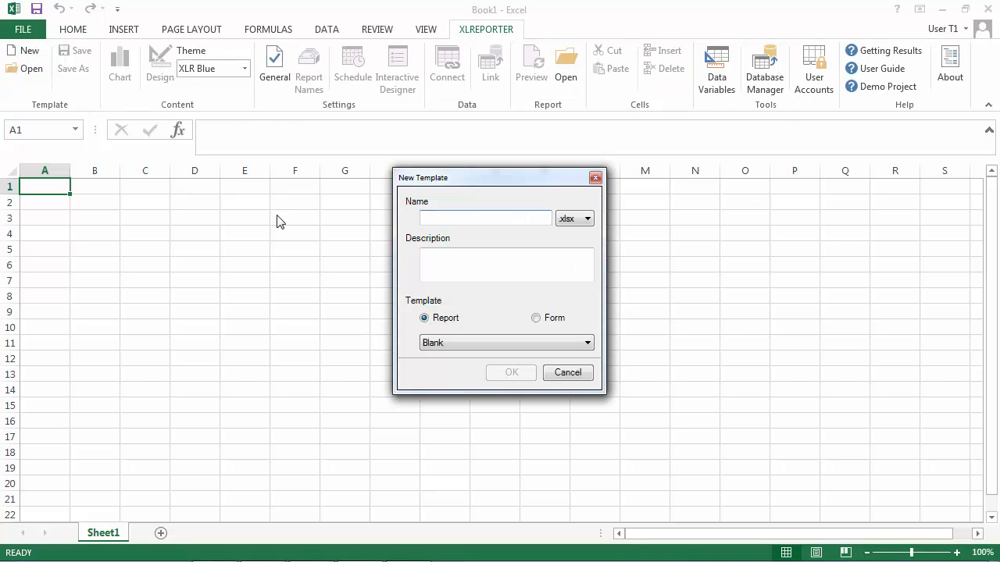
text(hdSummary)
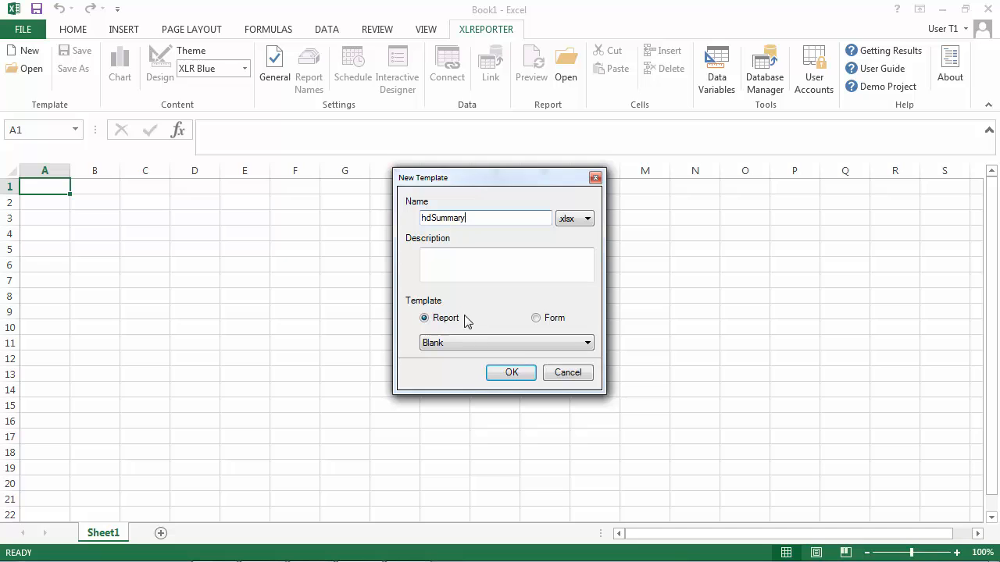
click(518, 378)
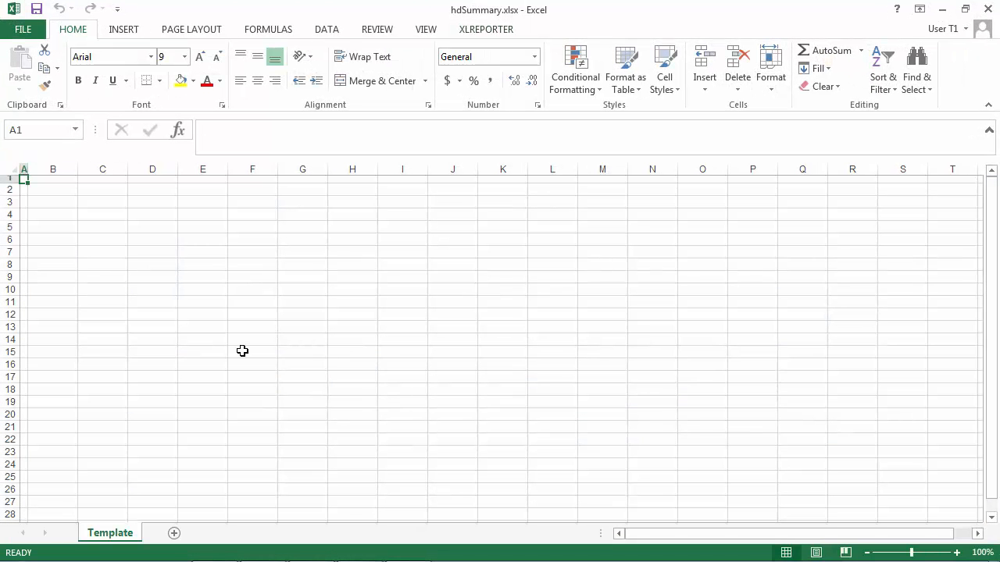
Step: Insert a design header titled "Hourly Min and Max" across cells B2:J2 of the template
click(488, 31)
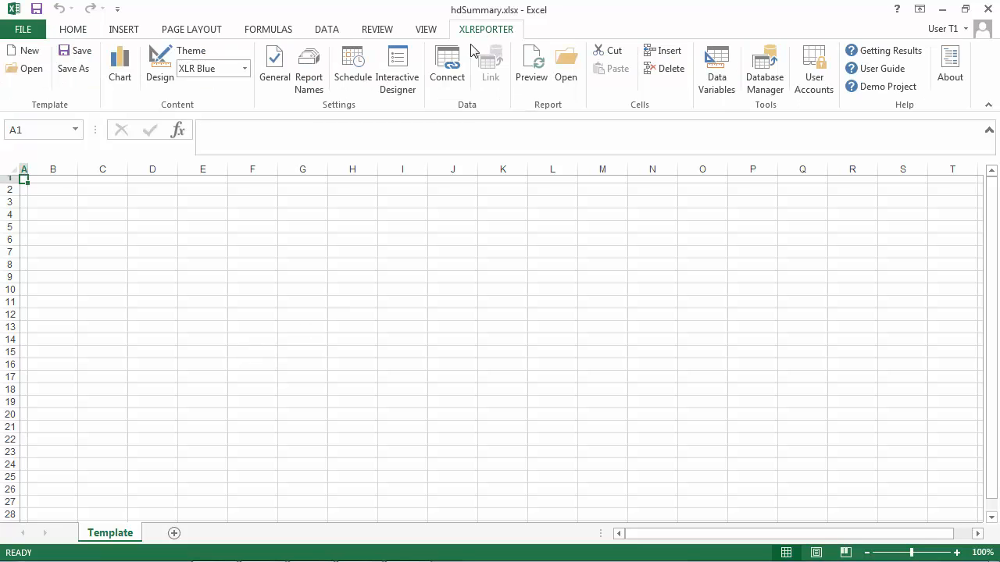
click(163, 78)
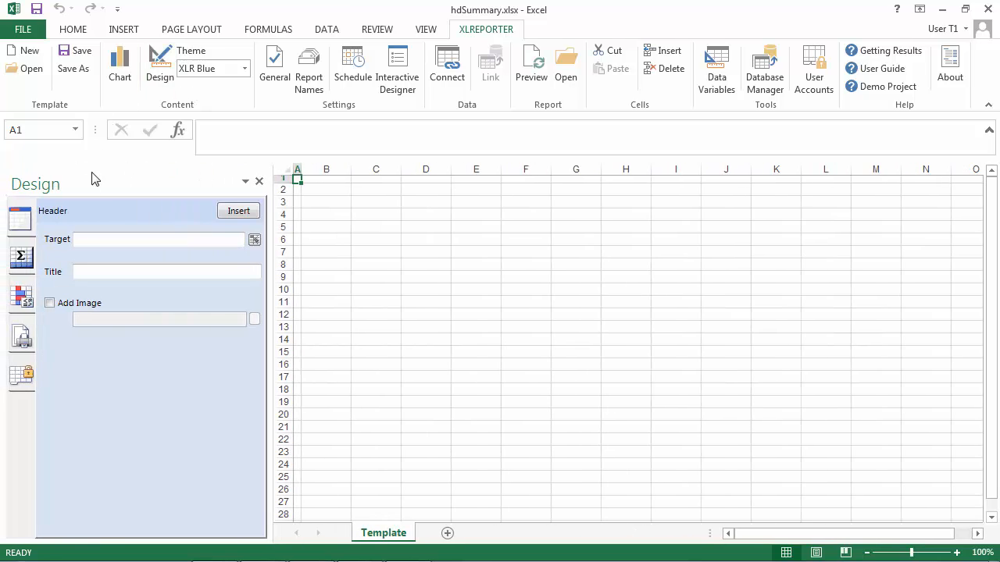
click(92, 236)
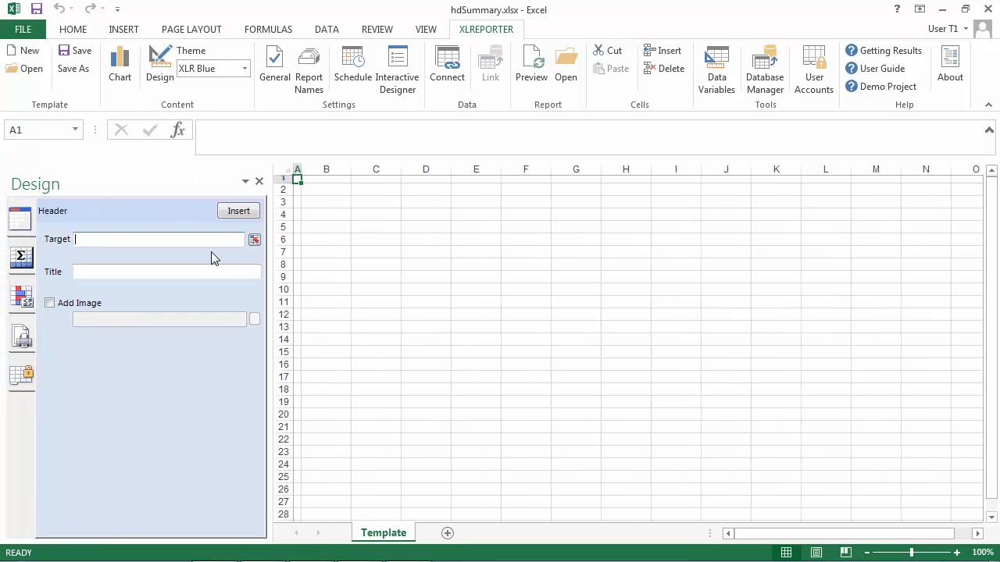
drag(319, 192, 739, 193)
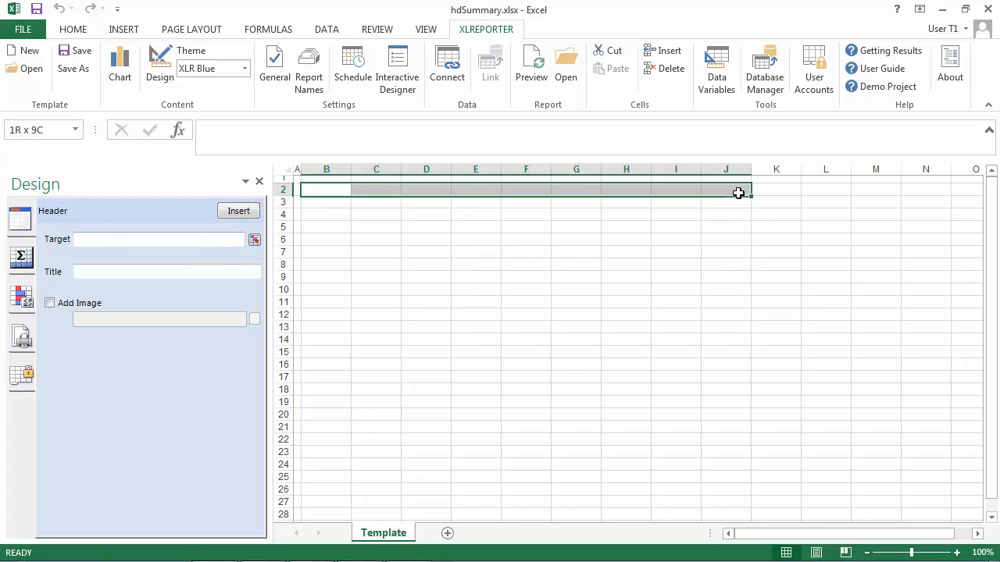
click(151, 273)
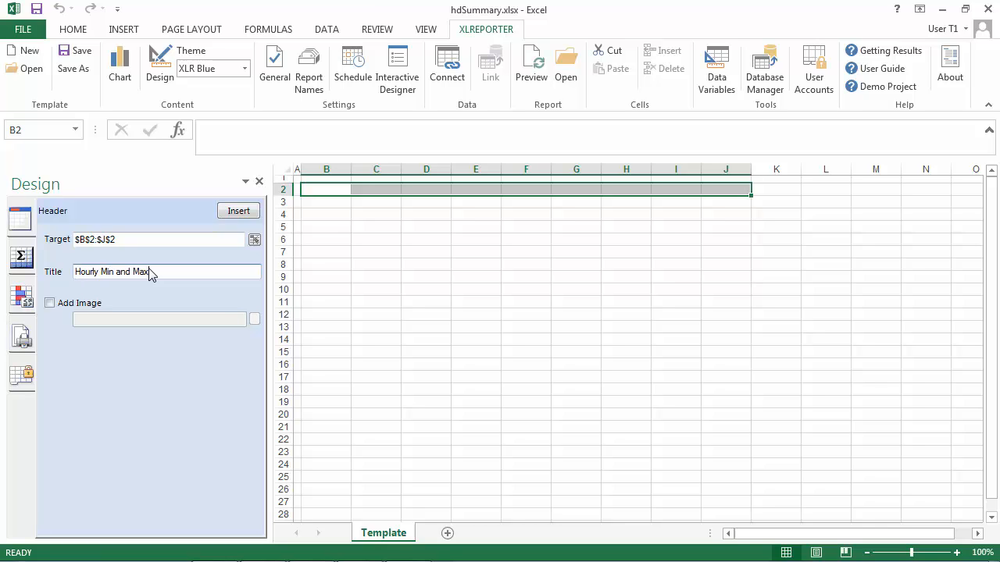
click(250, 214)
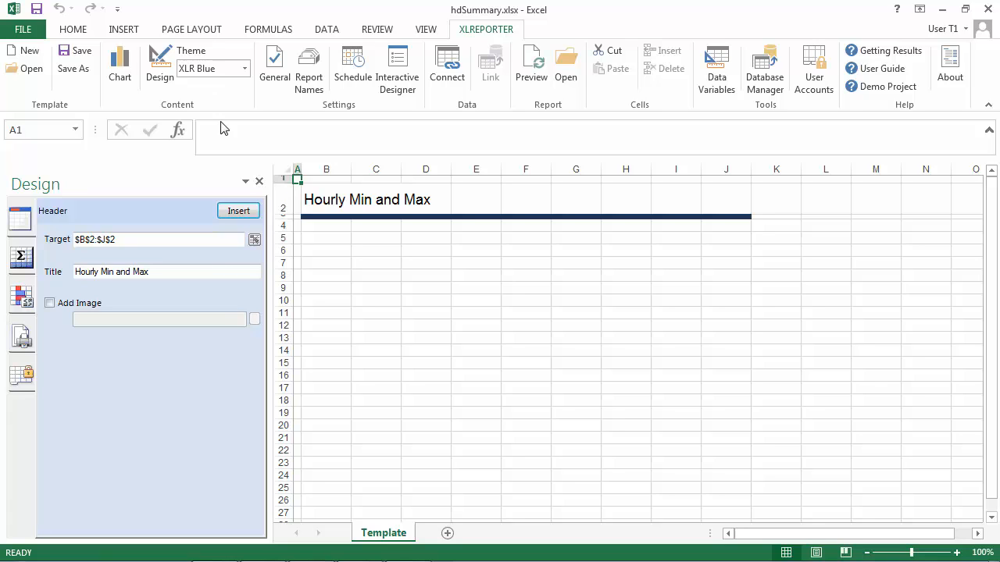
Step: Start a data connection at cell B7 using the XLR_History connector and a new Summary Values from Server group
click(331, 264)
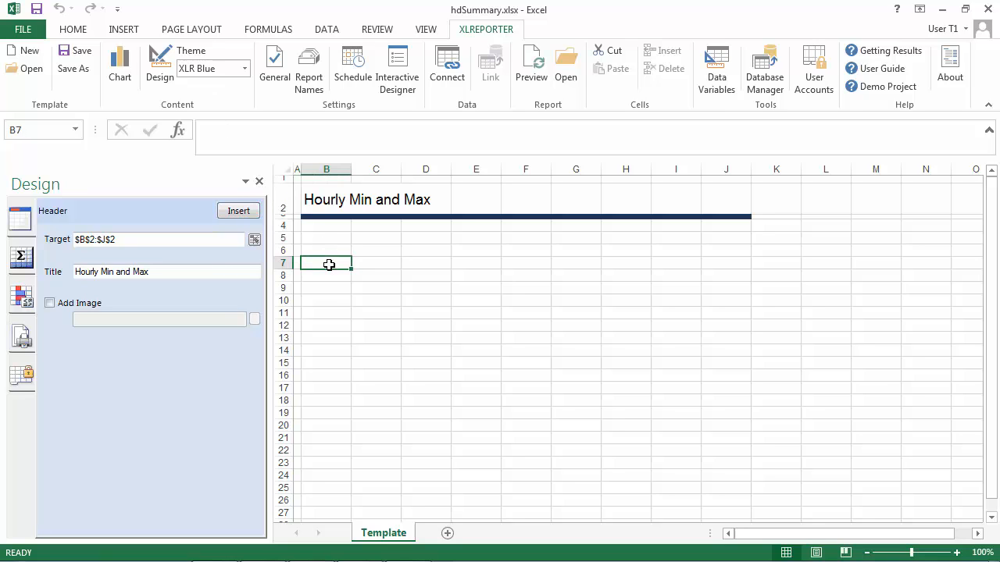
click(454, 86)
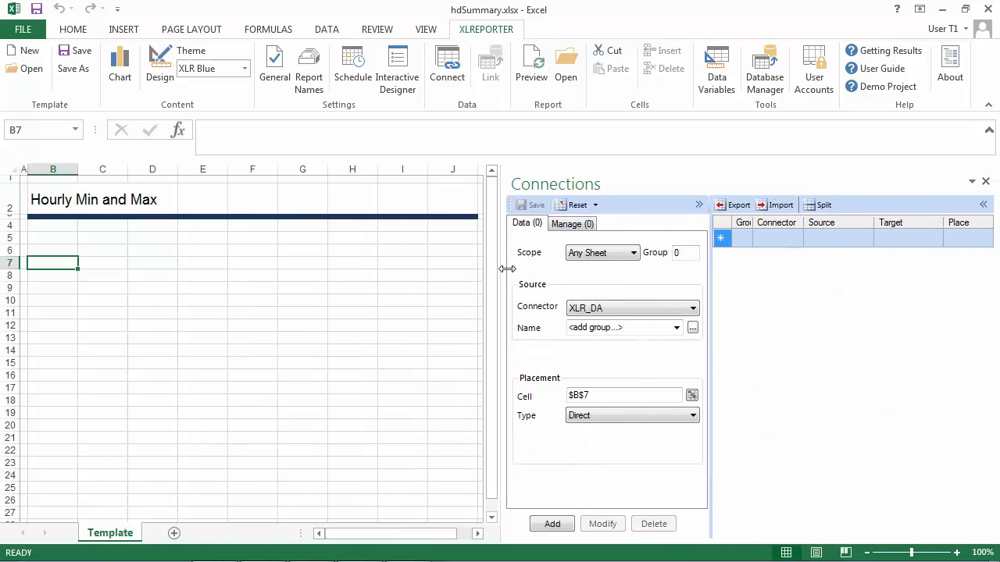
click(684, 312)
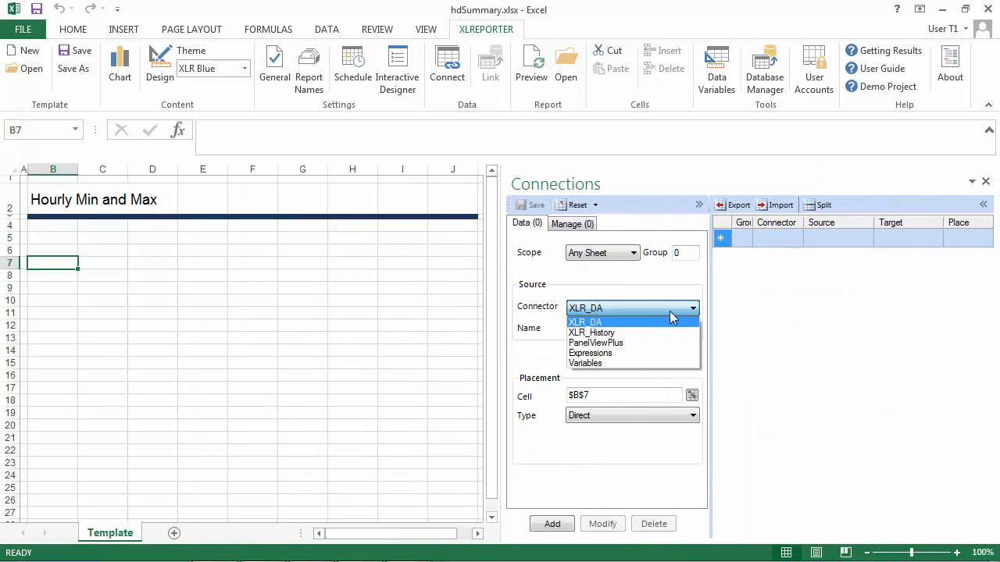
click(652, 331)
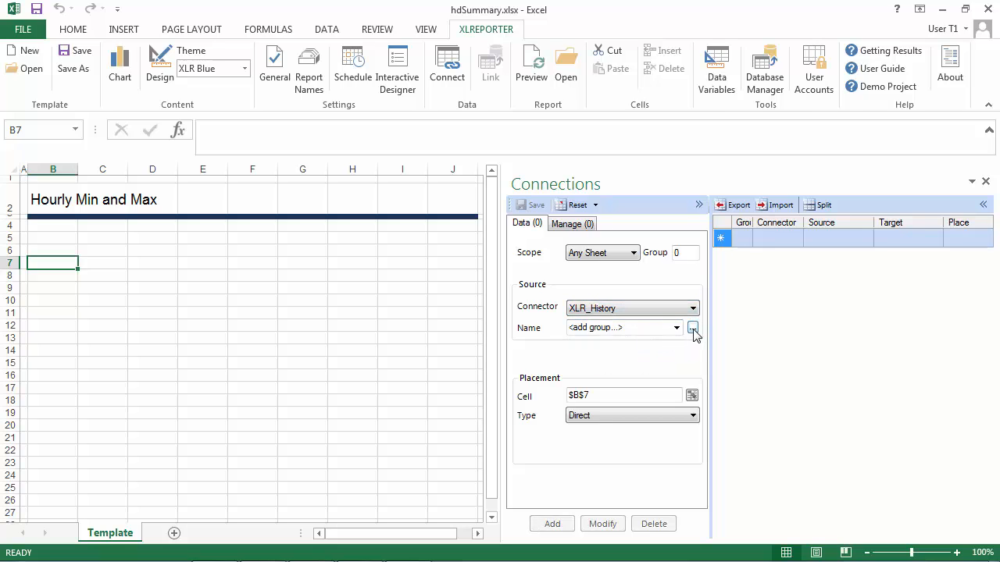
click(693, 329)
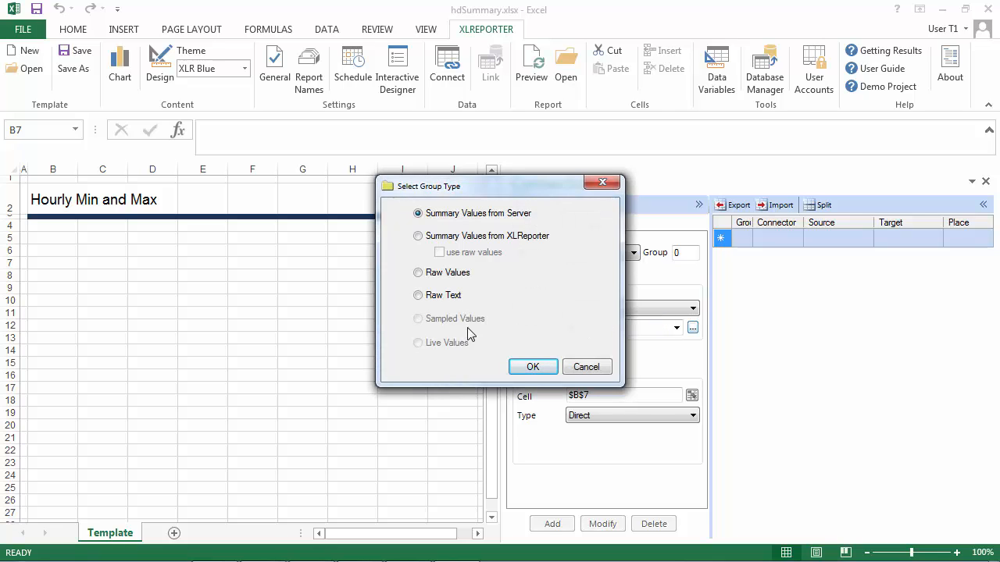
click(534, 366)
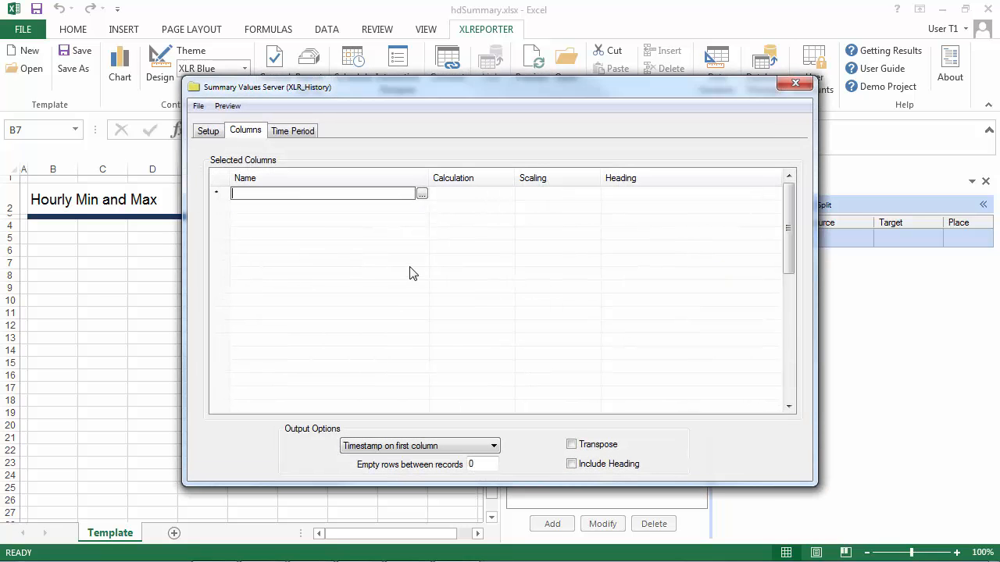
Step: Select all Mixer tags from XLR_History as the group's columns: both zone temperatures, speed and ram pressure
click(422, 195)
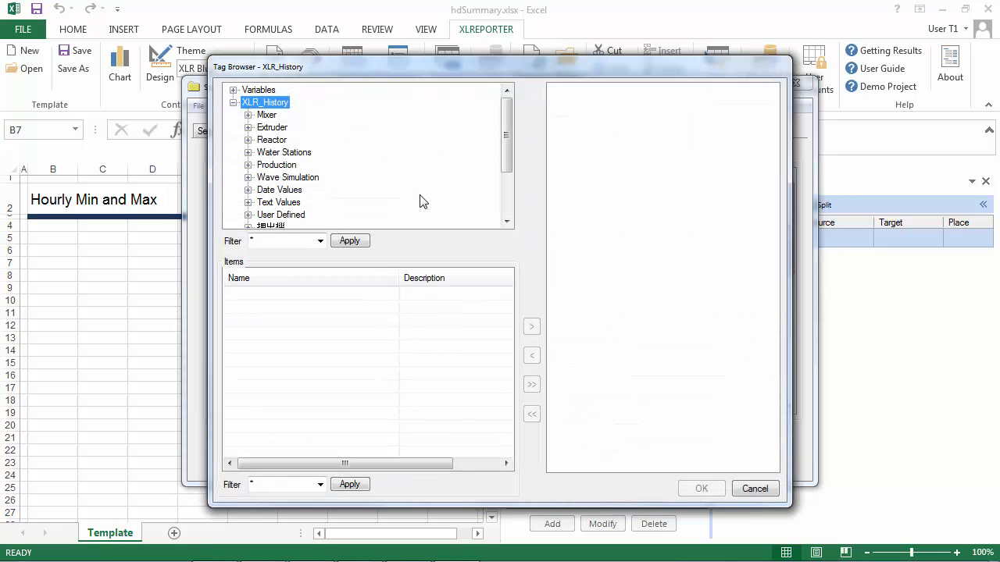
click(268, 118)
click(531, 385)
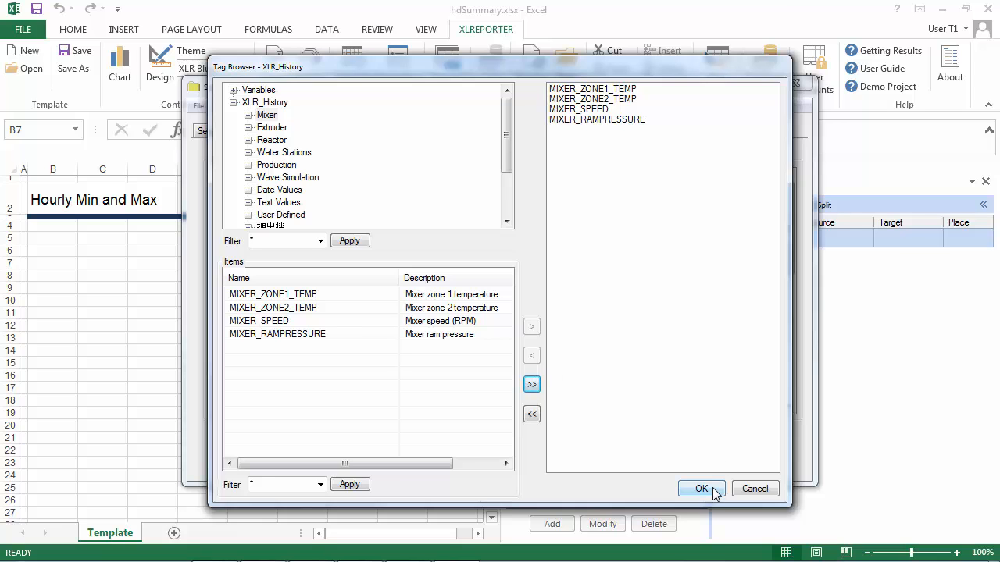
click(702, 488)
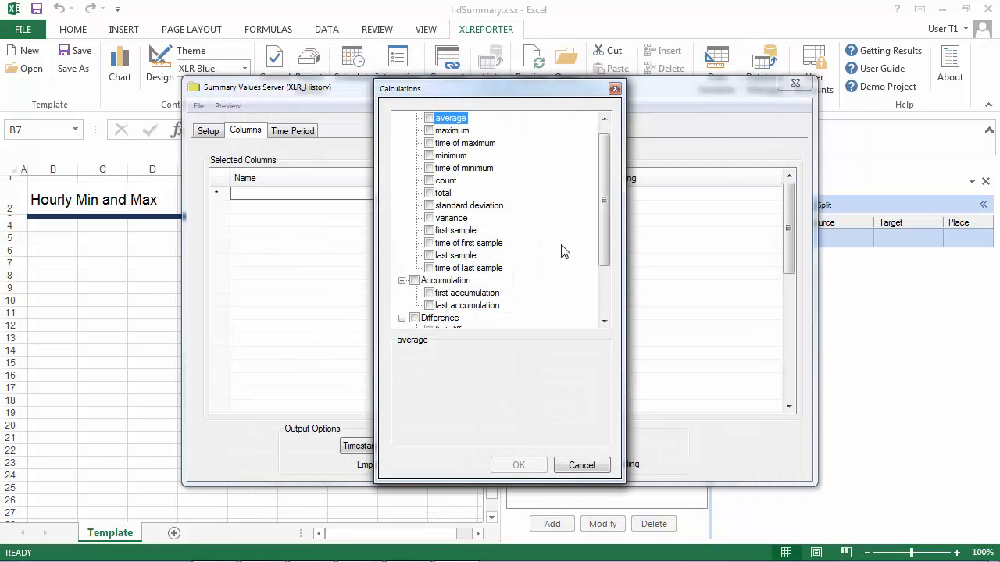
Step: Apply the maximum and minimum calculations to the selected Mixer tags
click(429, 131)
click(429, 155)
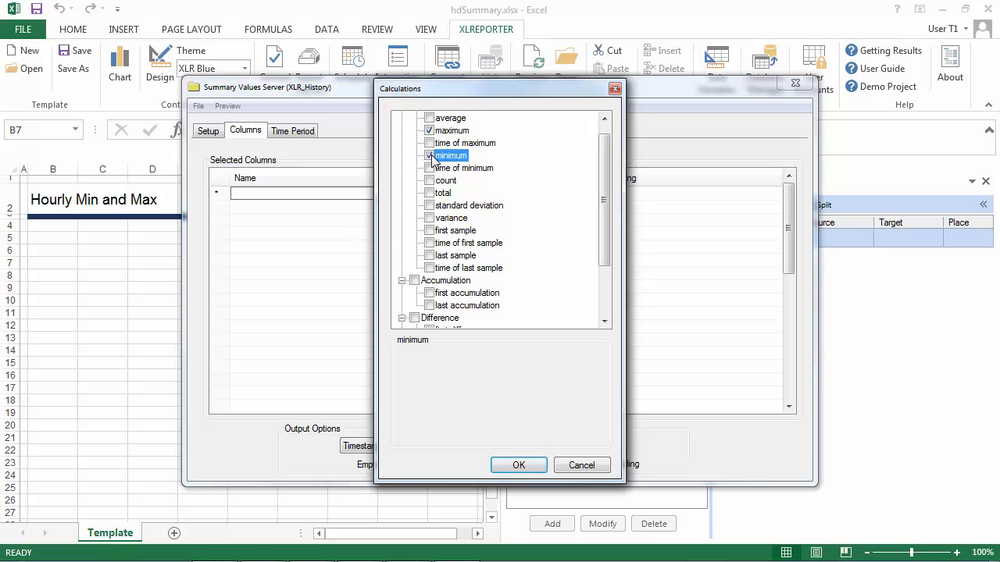
drag(604, 181, 605, 205)
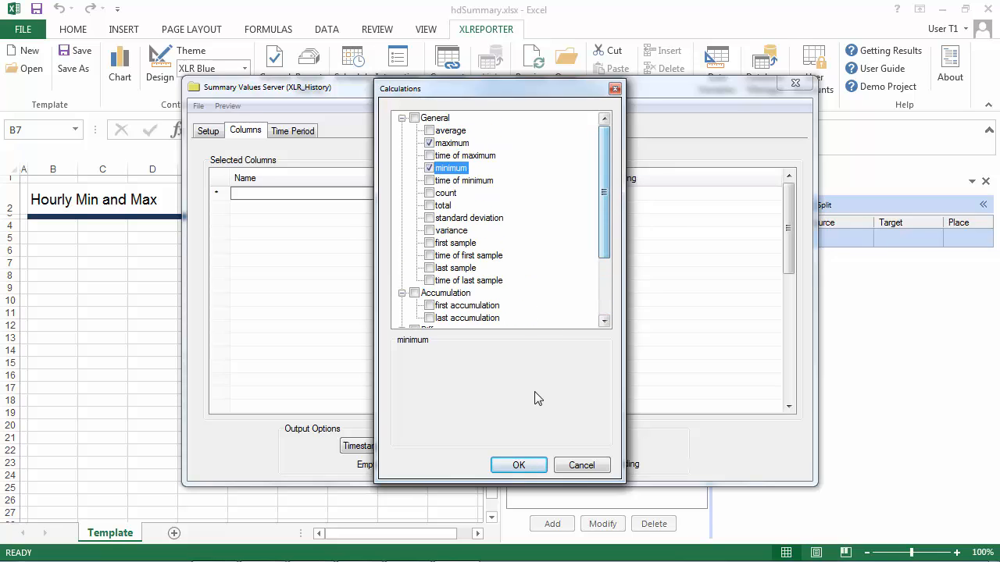
click(521, 465)
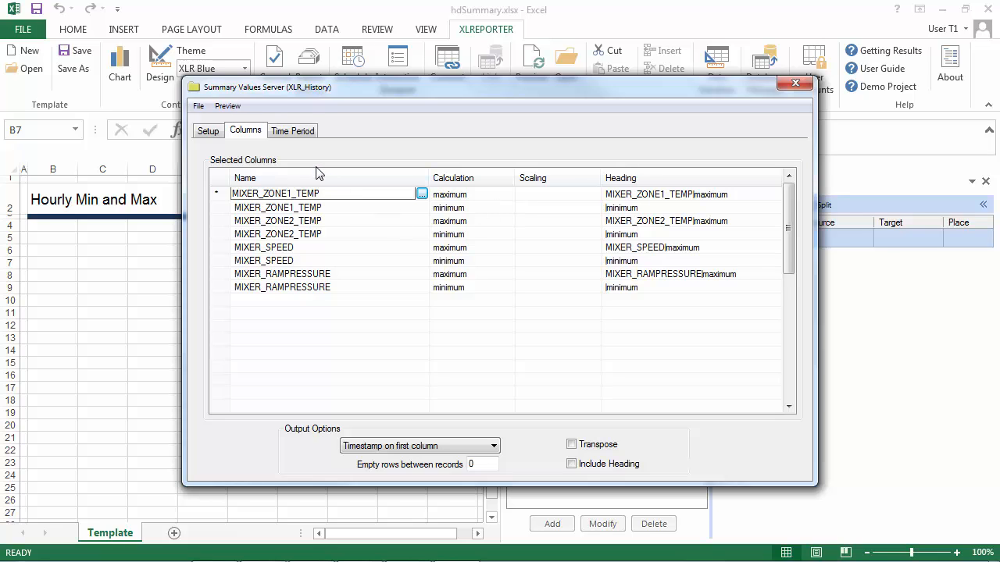
Step: Review the group's time period settings and save the group as hdSummary
click(305, 134)
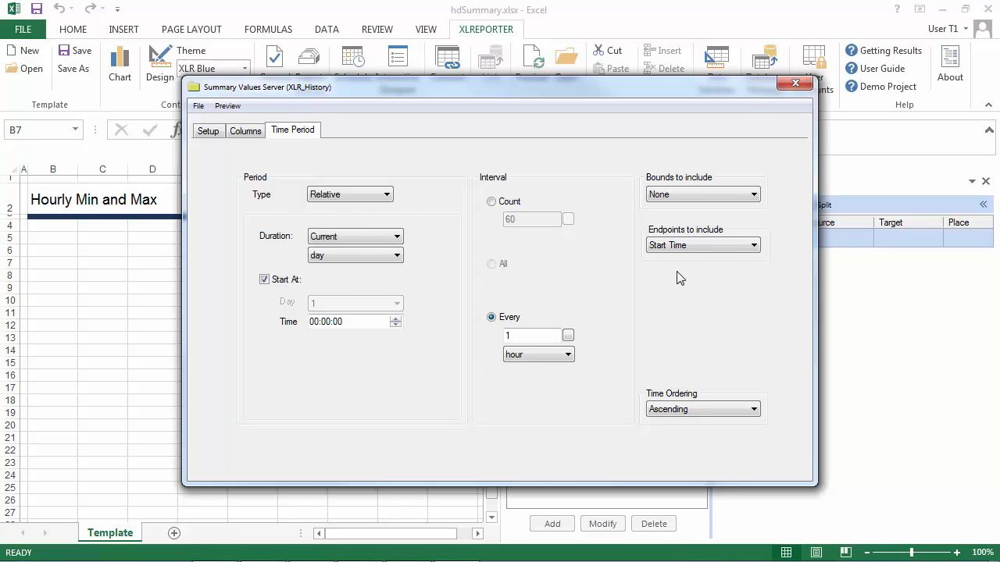
click(797, 84)
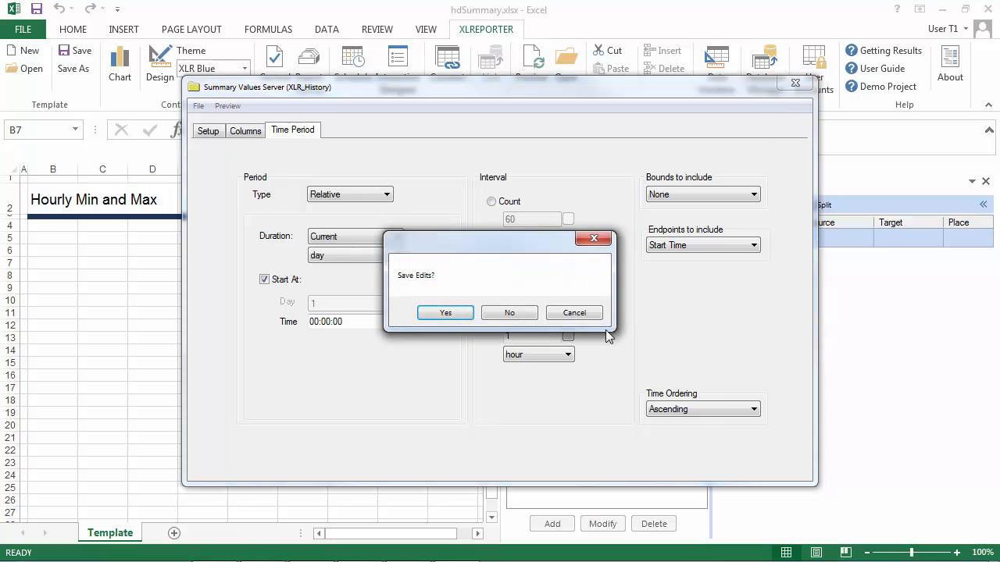
click(442, 312)
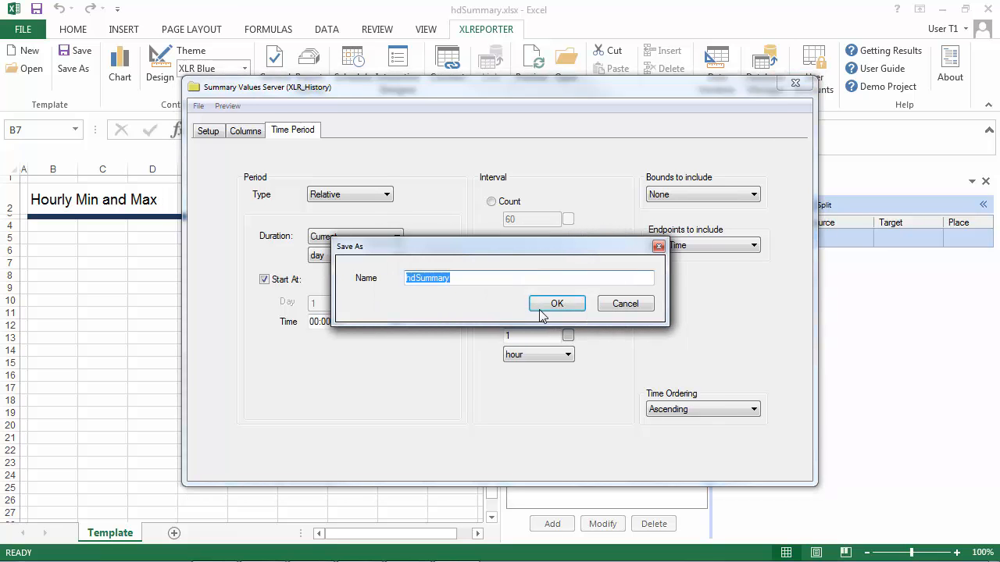
click(554, 307)
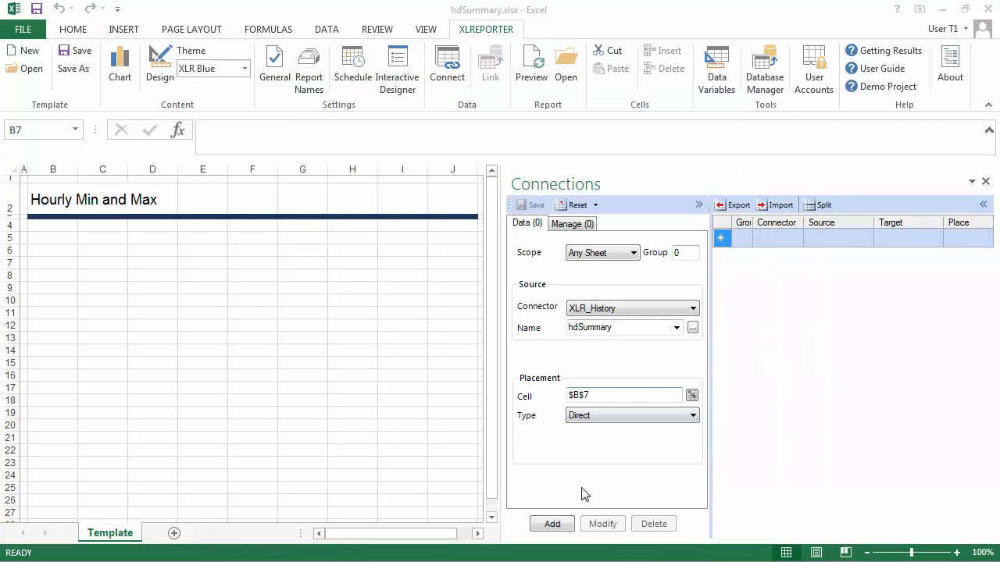
Step: Add the hdSummary connection at cell B7 with Direct placement, then save and close the connections
click(565, 526)
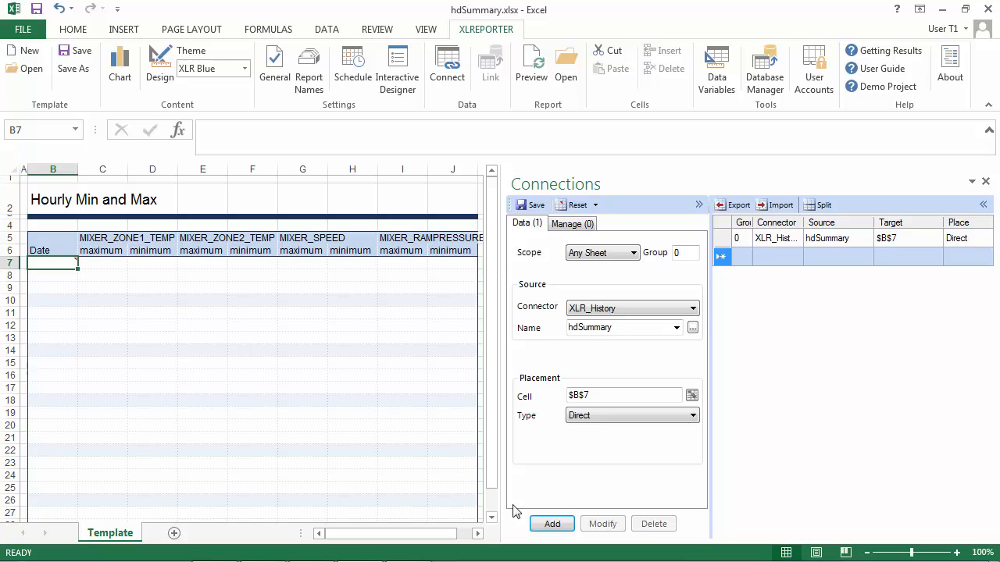
click(536, 208)
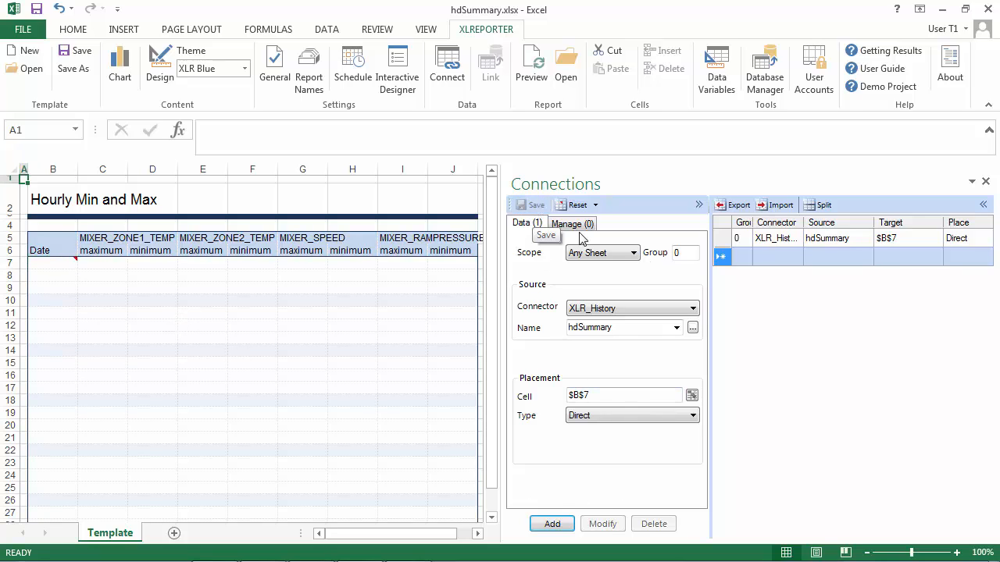
click(986, 181)
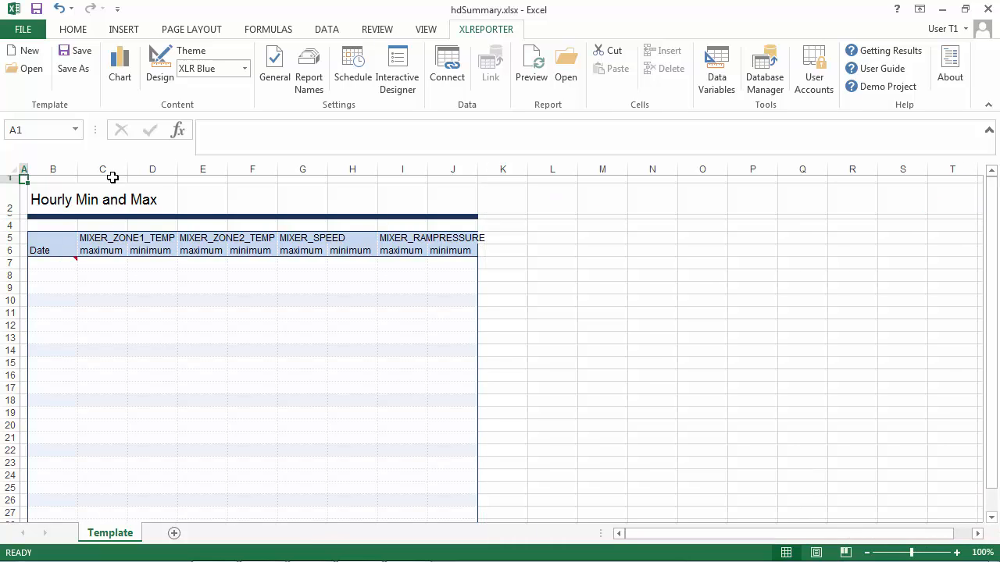
Step: Widen columns C through J to fit the tag headings, and format cells C7:J30 as Number with two decimal places
drag(112, 169, 449, 211)
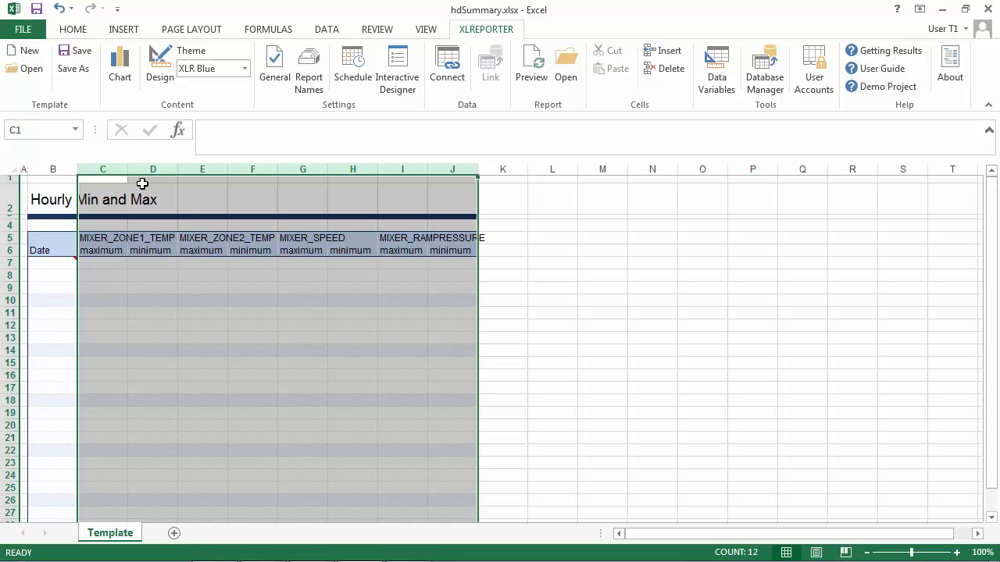
drag(128, 169, 138, 170)
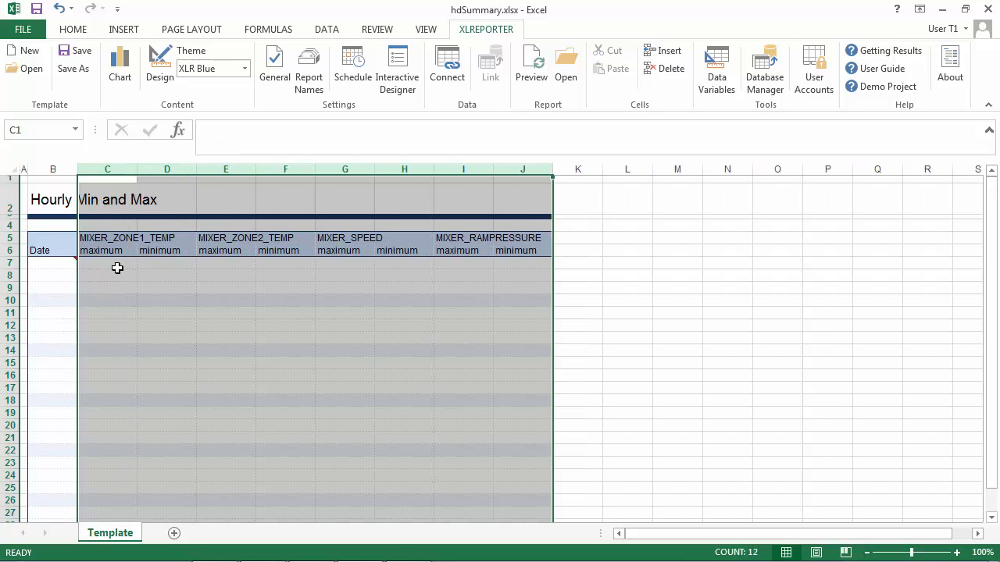
drag(116, 266, 508, 513)
right_click(186, 279)
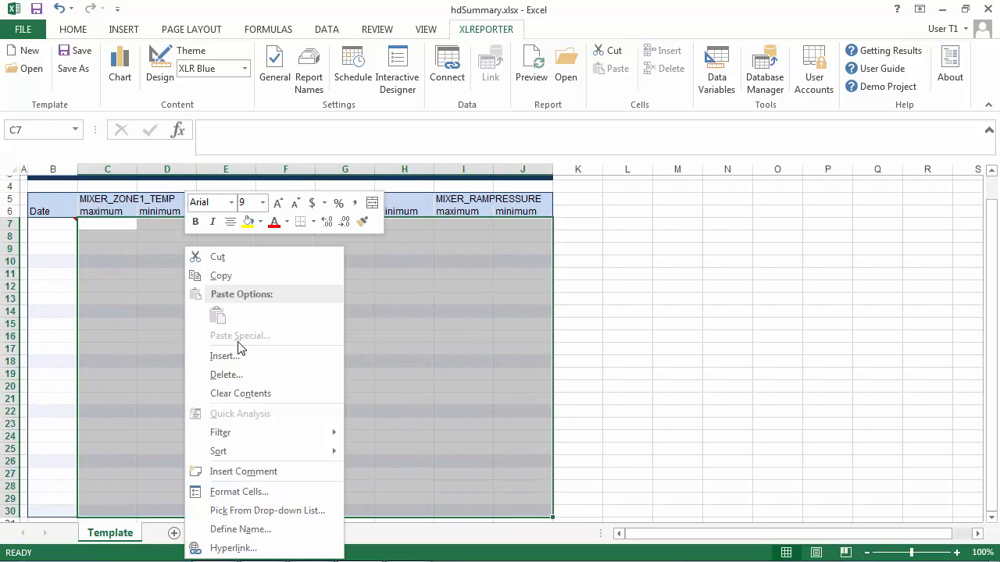
click(239, 492)
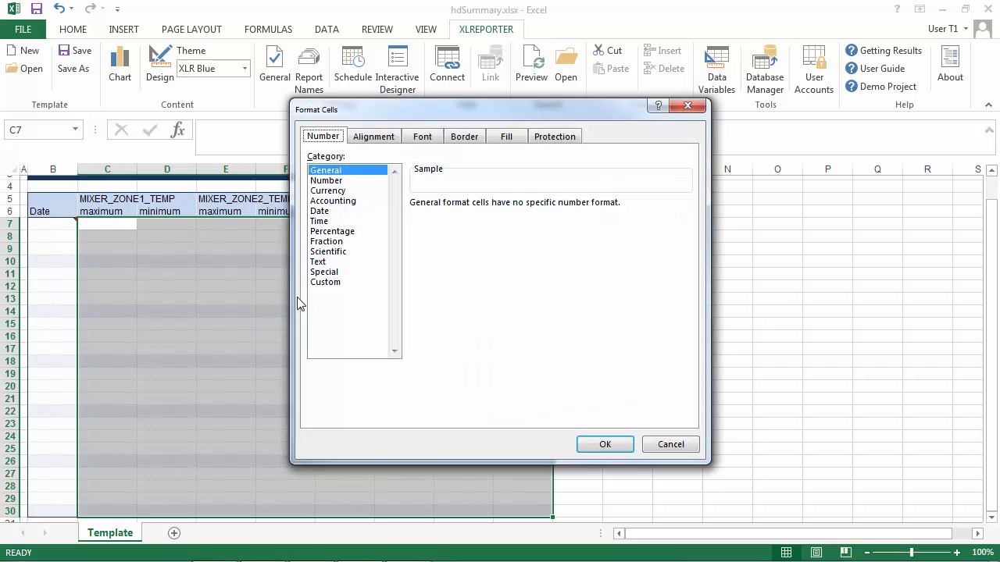
click(325, 180)
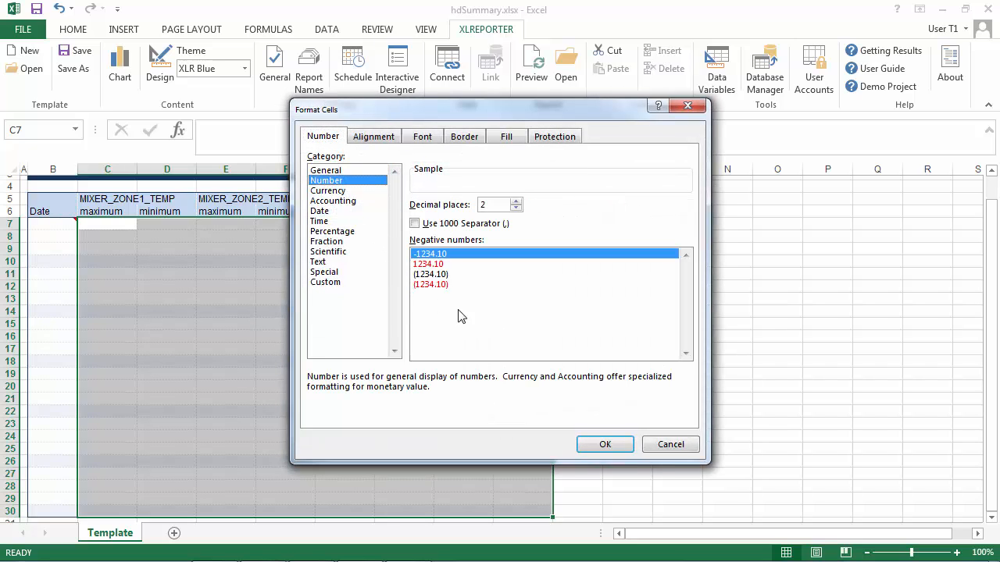
click(606, 445)
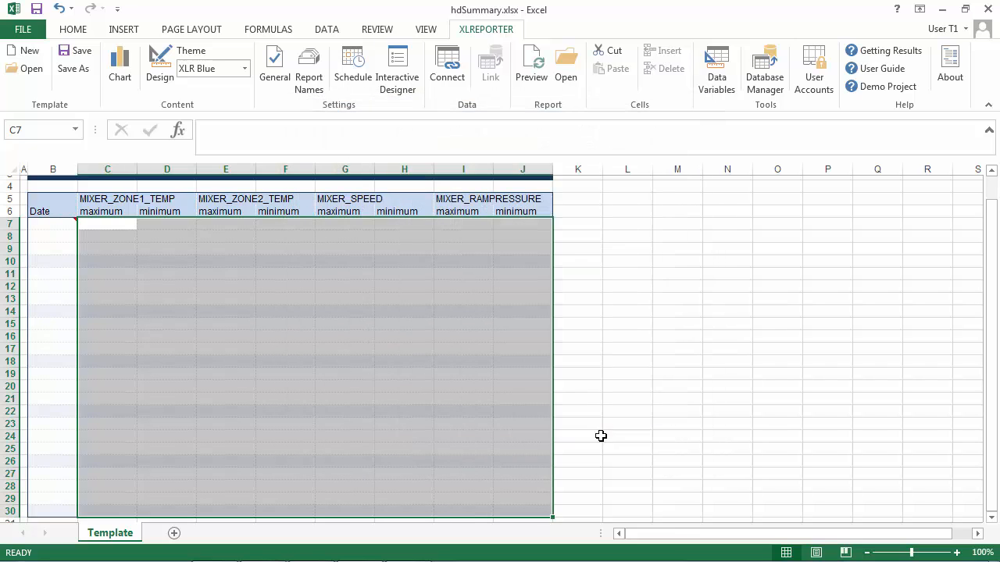
scroll(186, 295, down, 1)
scroll(186, 296, down, 1)
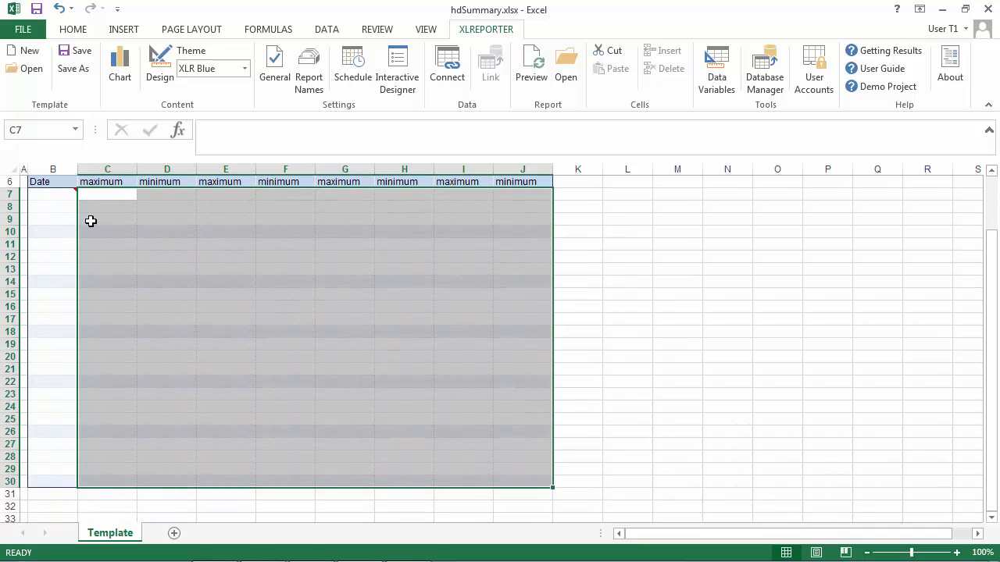
Step: Format cells B7:B30 in the Date column as Time with the 13:30 type
click(60, 198)
drag(60, 198, 60, 478)
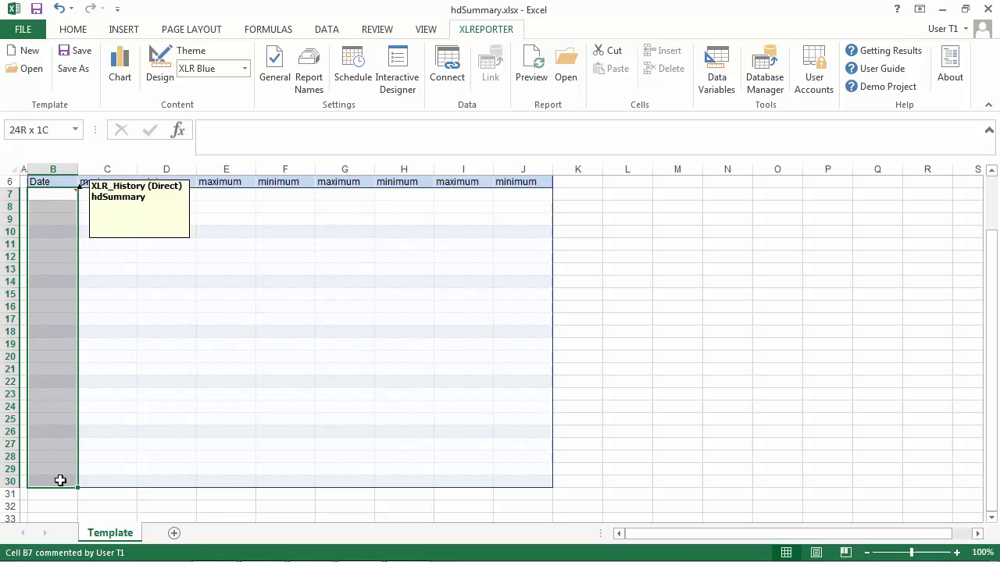
right_click(58, 269)
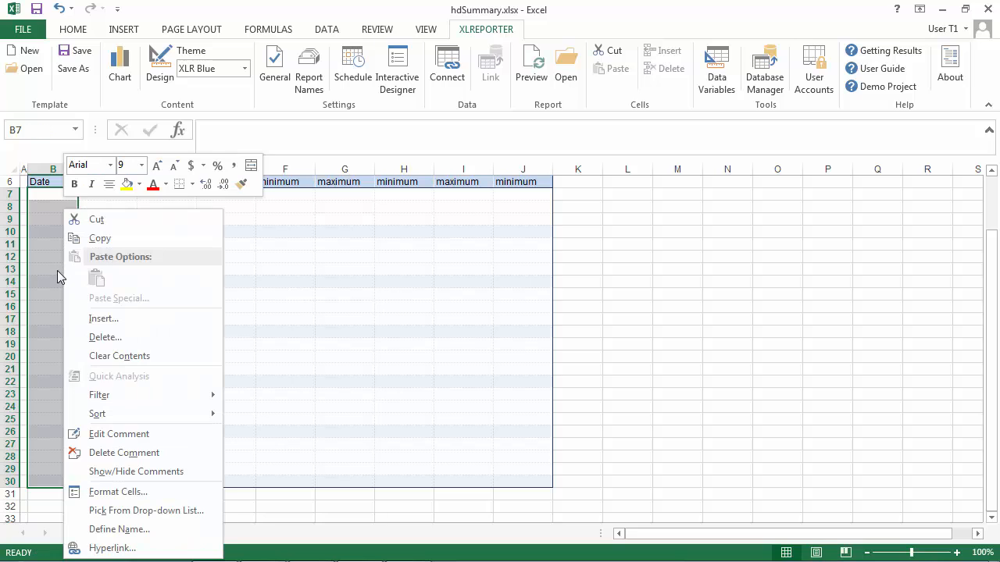
click(115, 493)
click(322, 222)
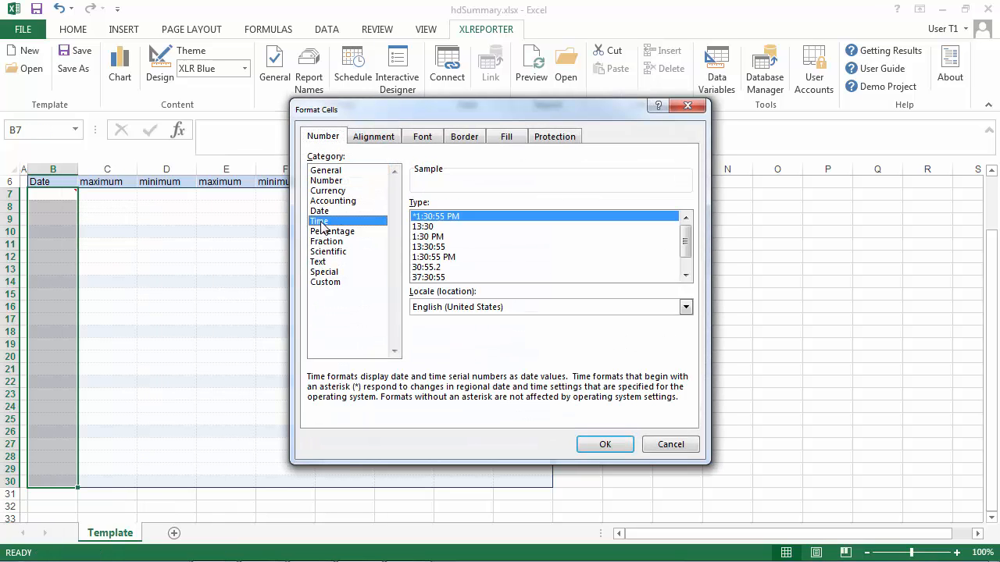
click(422, 226)
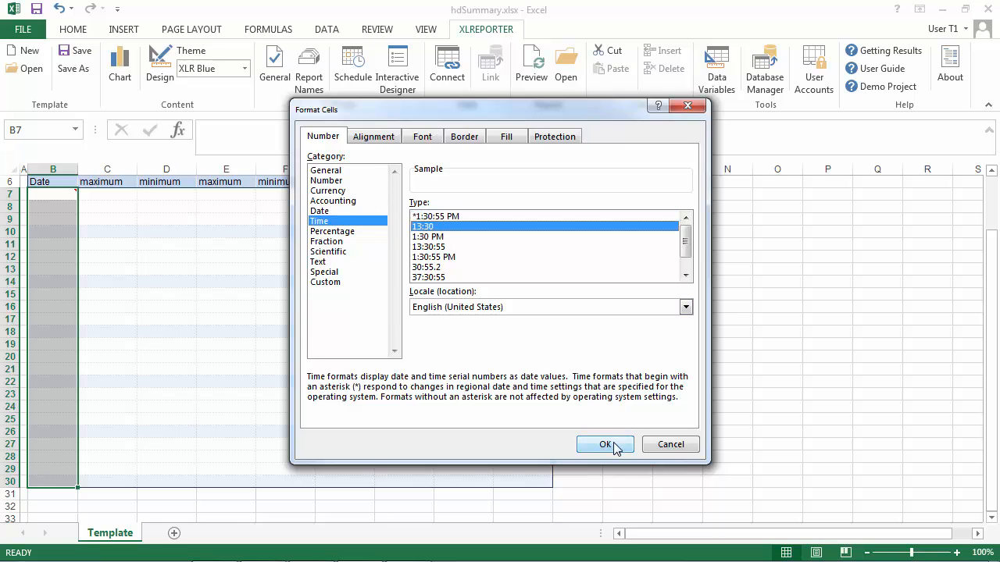
click(617, 447)
Step: Set the report name of the Template worksheet to the calendar day, {DD}
scroll(243, 339, up, 2)
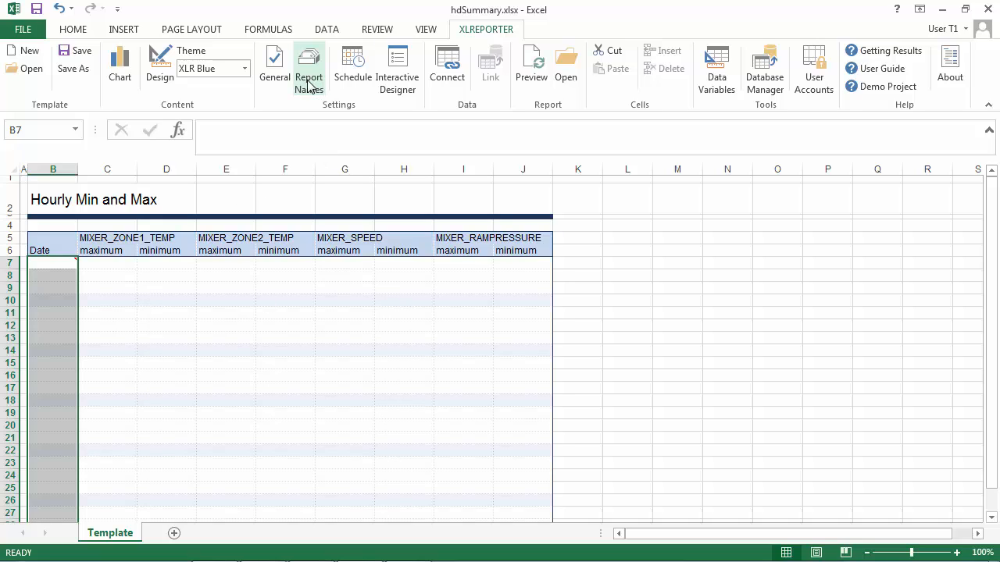
click(309, 82)
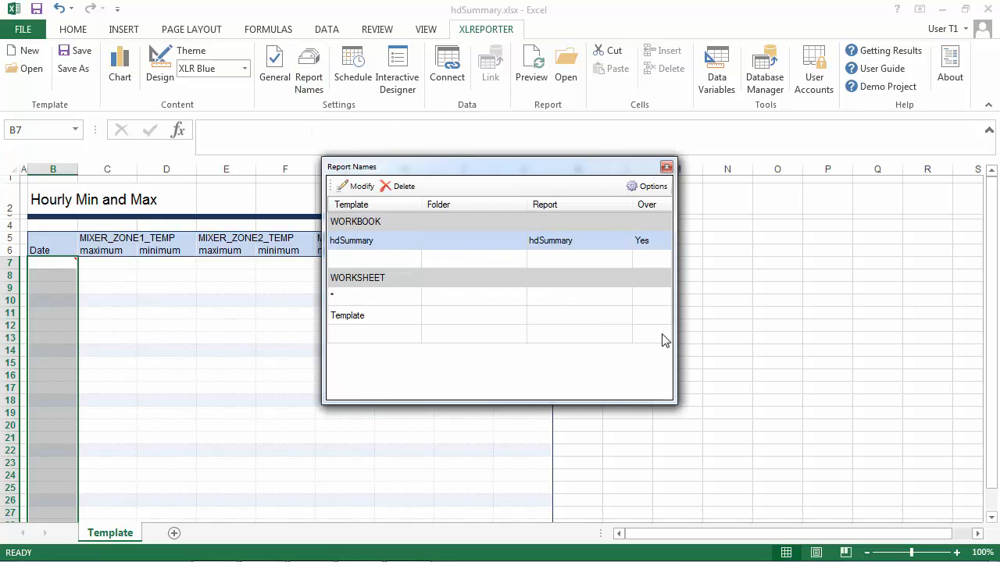
click(511, 321)
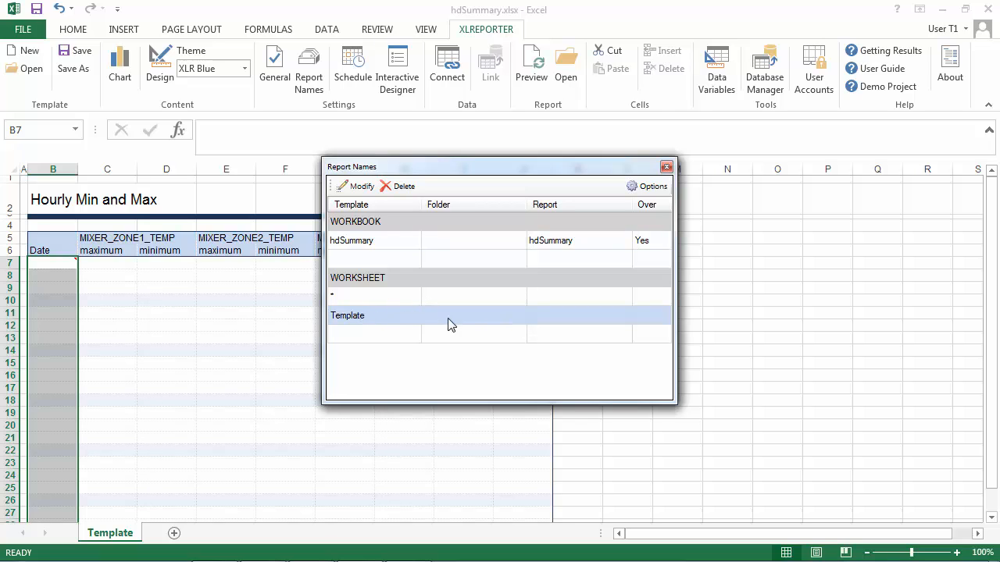
click(364, 189)
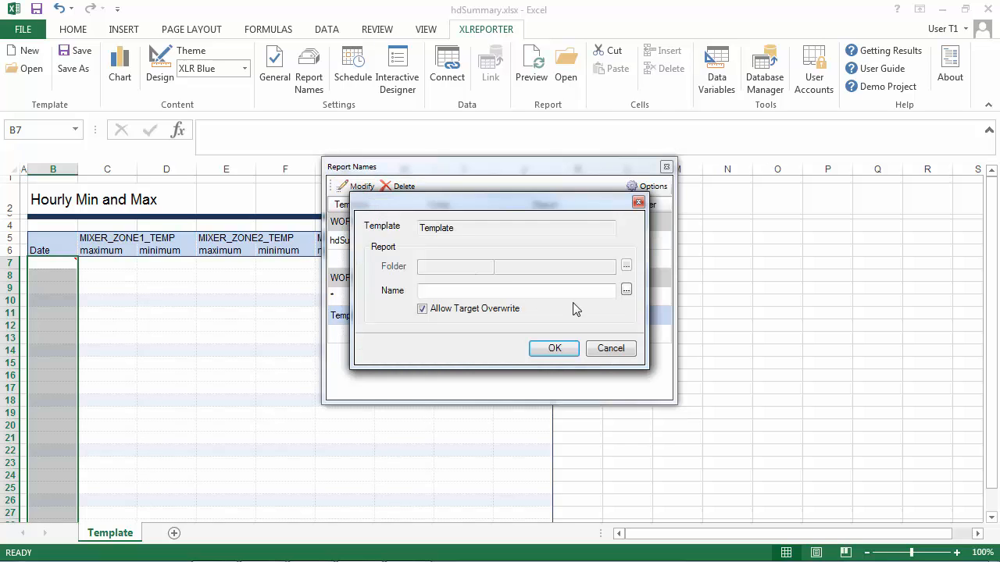
click(626, 291)
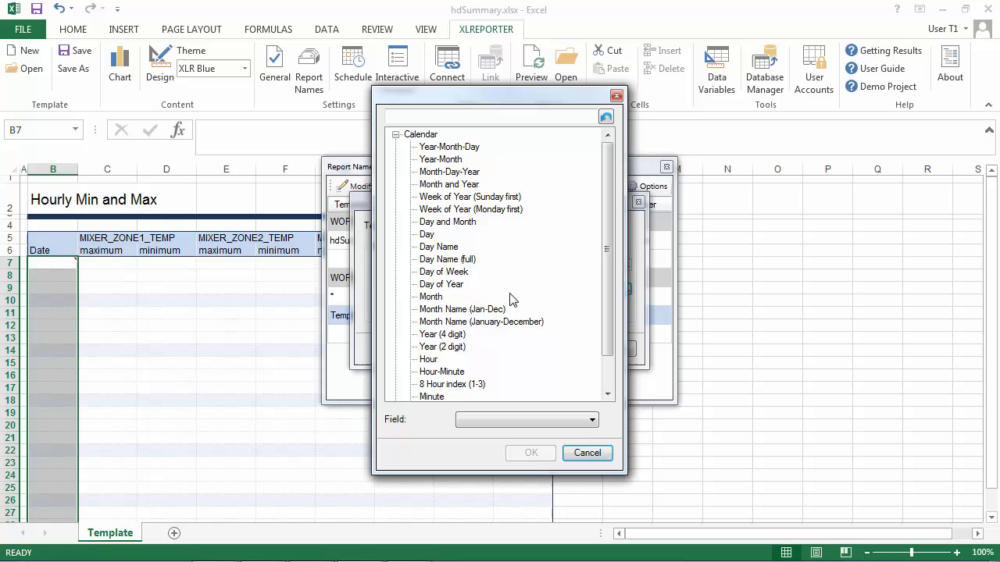
click(427, 235)
click(531, 454)
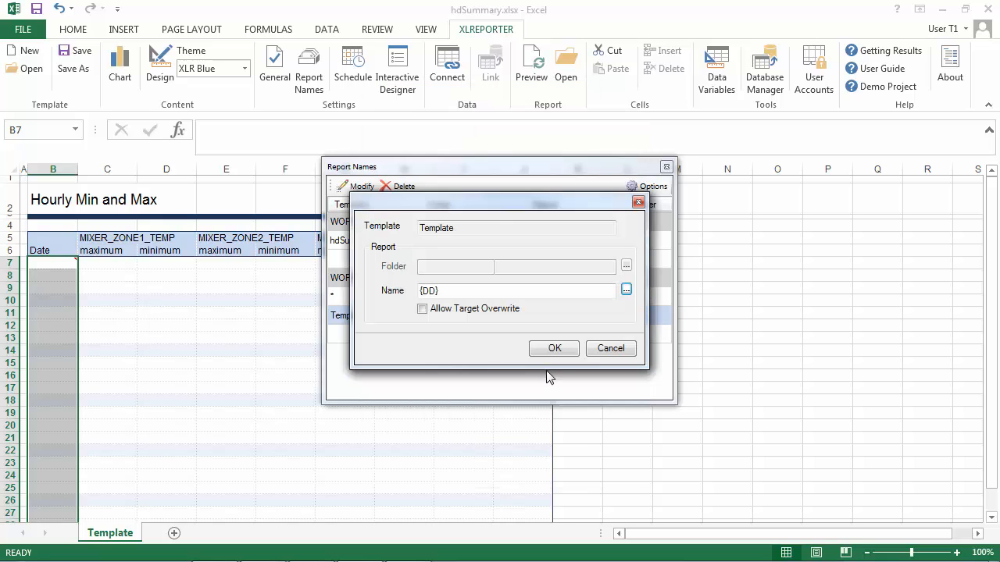
click(551, 356)
Step: Append the Year-Month name type {YYYY}-{MMM} to the hdSummary workbook's report name, then close the report names
click(384, 243)
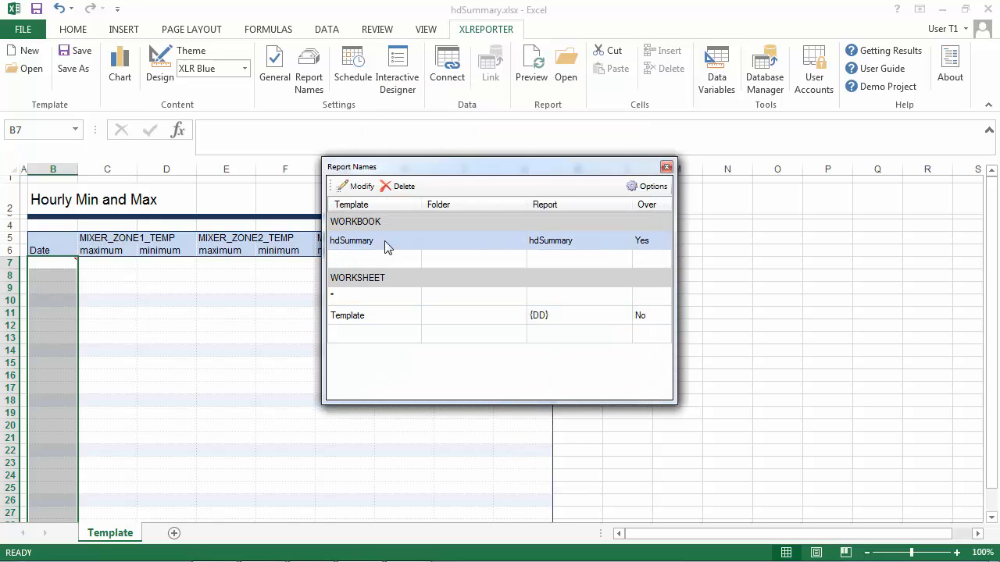
click(359, 186)
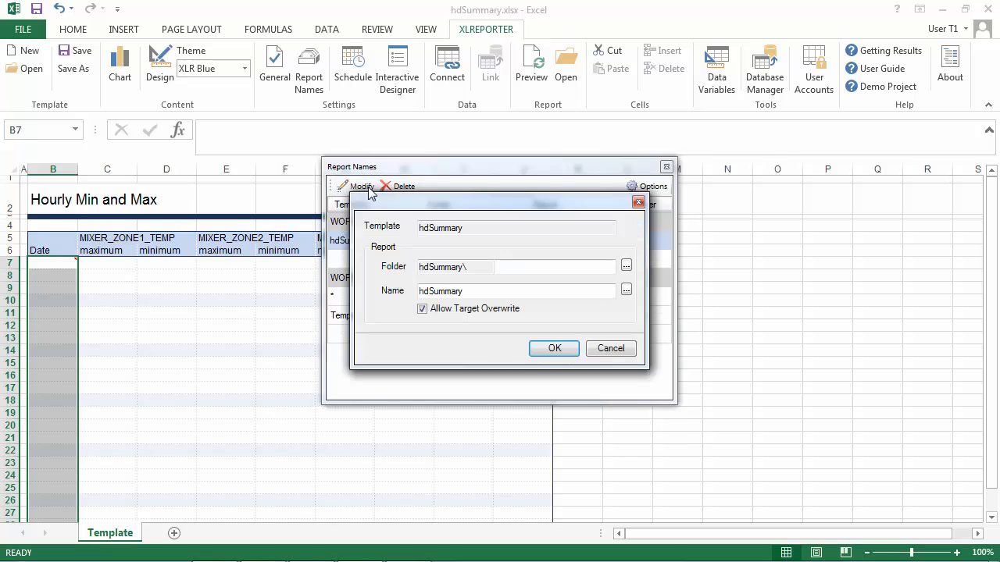
click(627, 290)
click(456, 163)
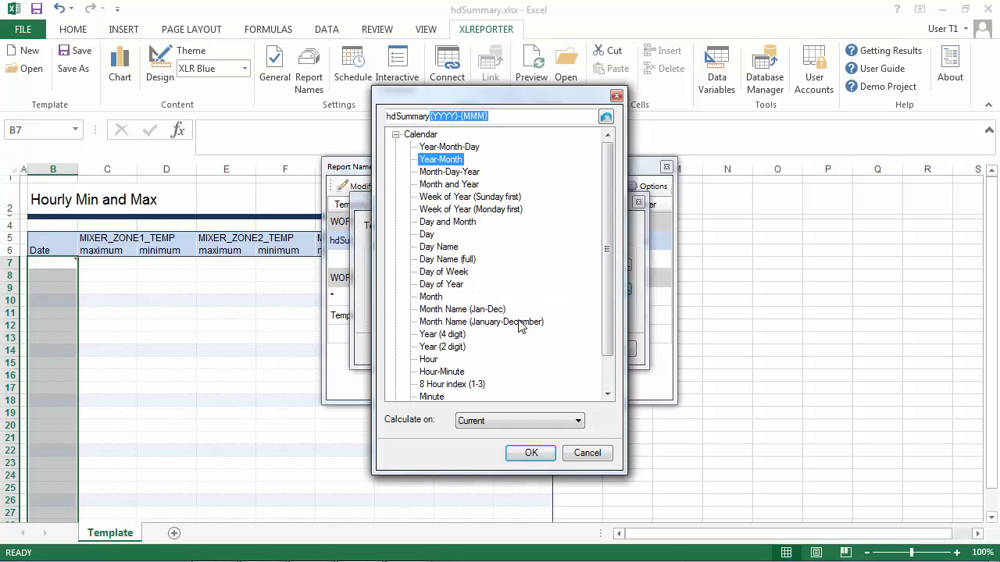
click(528, 453)
click(553, 349)
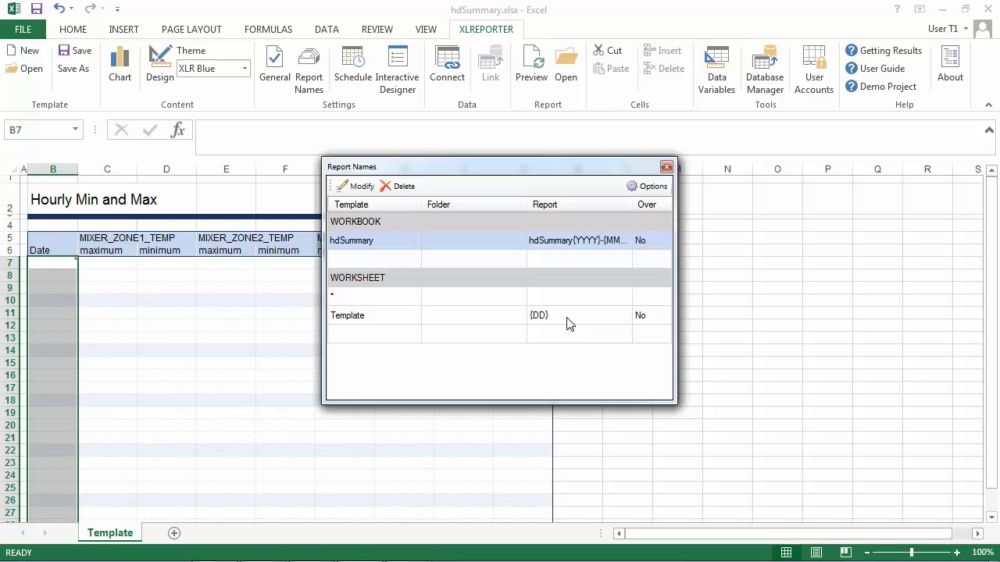
click(667, 168)
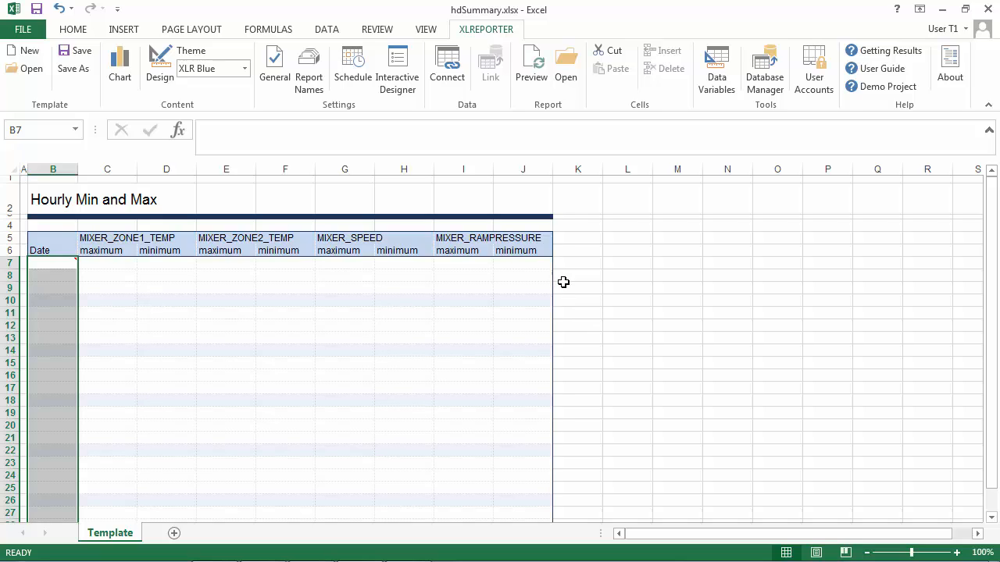
Step: Preview the hdSummary report for 15 Mar 2017, examine its hourly times and Mixer tag columns, and close the preview
click(532, 86)
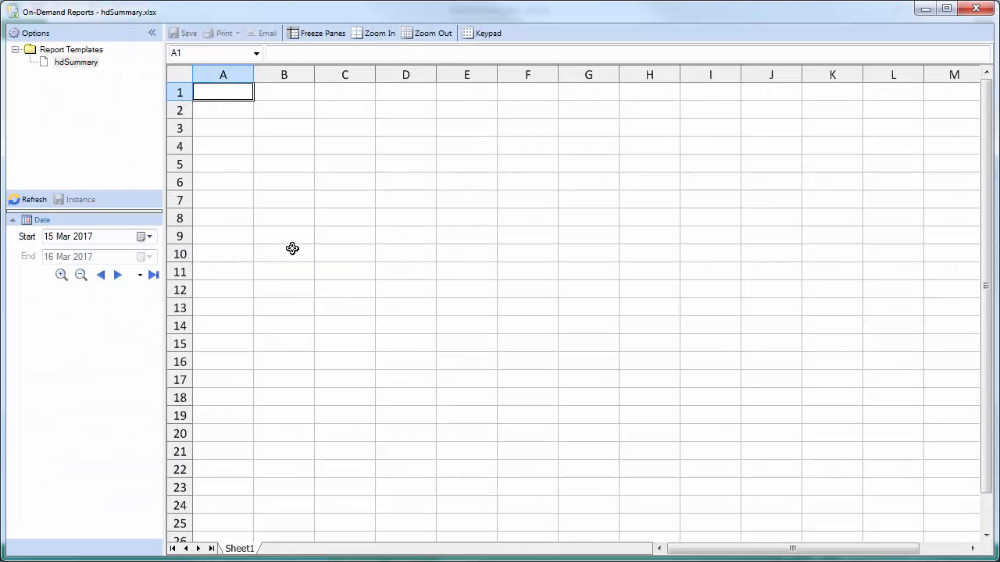
click(35, 200)
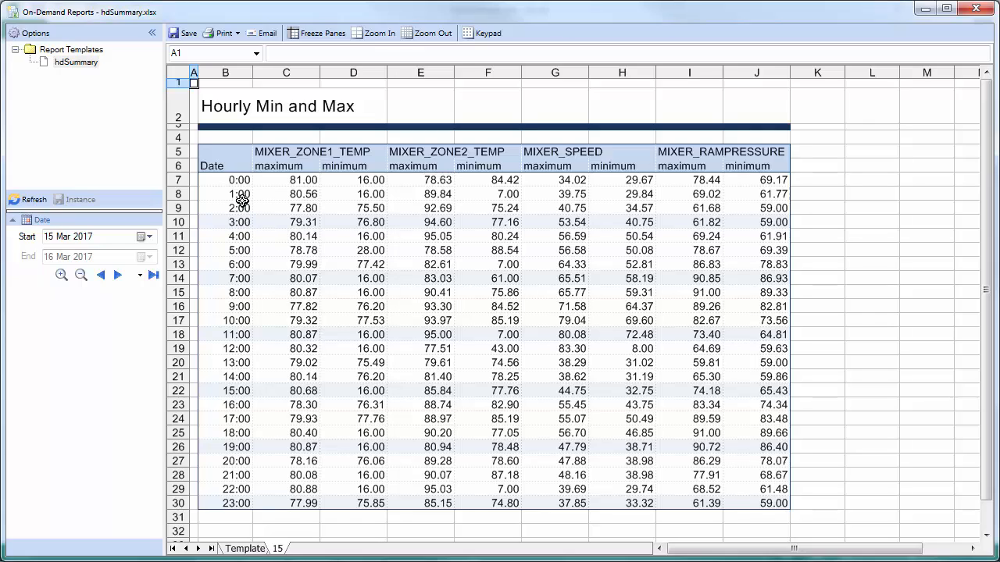
drag(239, 179, 238, 500)
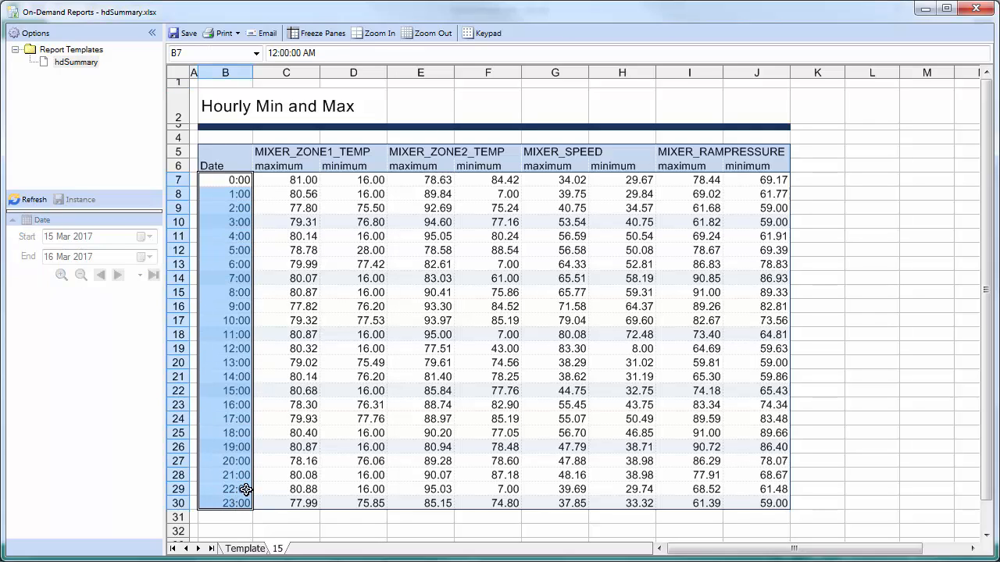
click(290, 166)
click(358, 166)
click(362, 150)
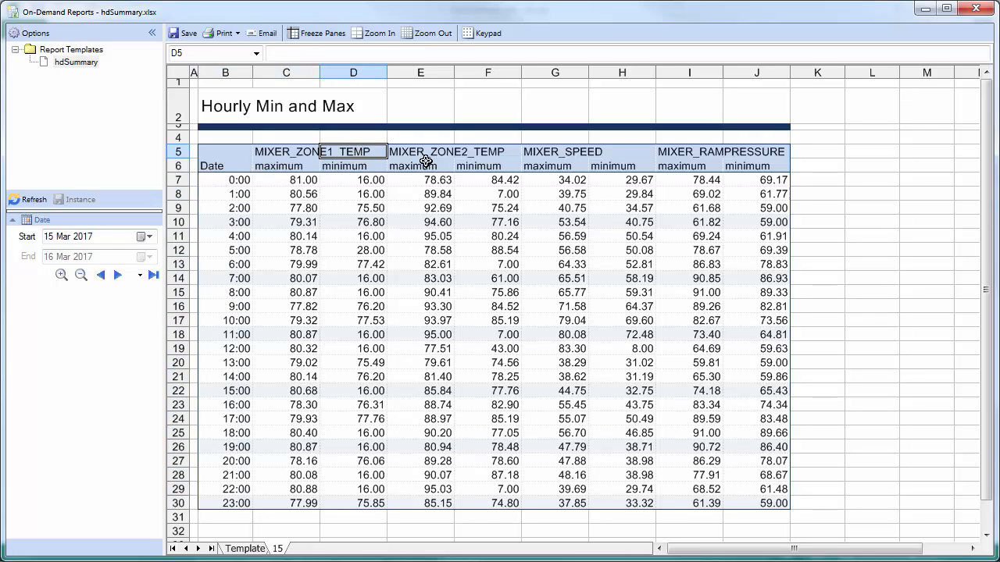
click(439, 151)
click(576, 151)
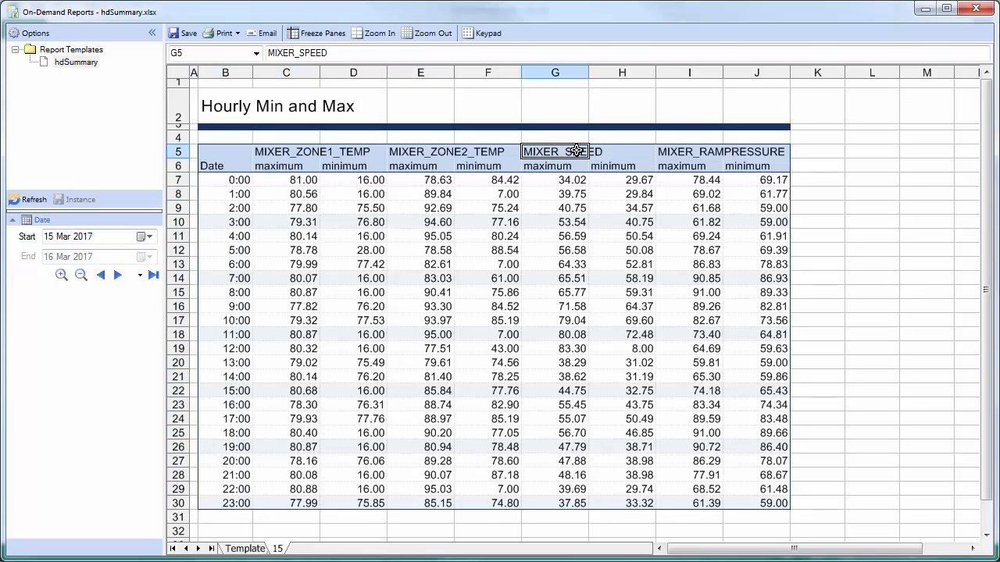
click(976, 10)
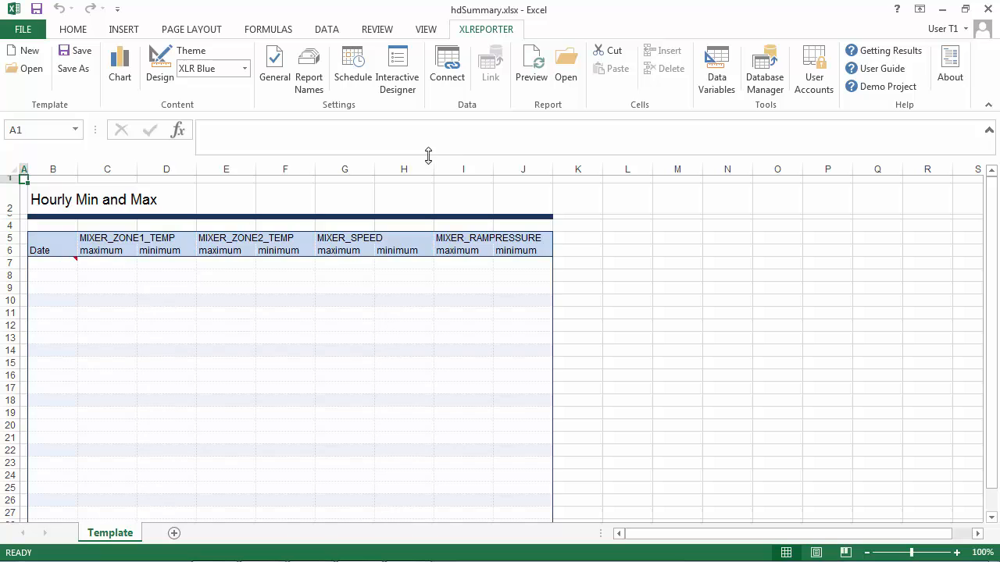
Step: Add a schedule with the Update Worksheet action for the worksheet hdSummary.xlsx.Template
click(367, 92)
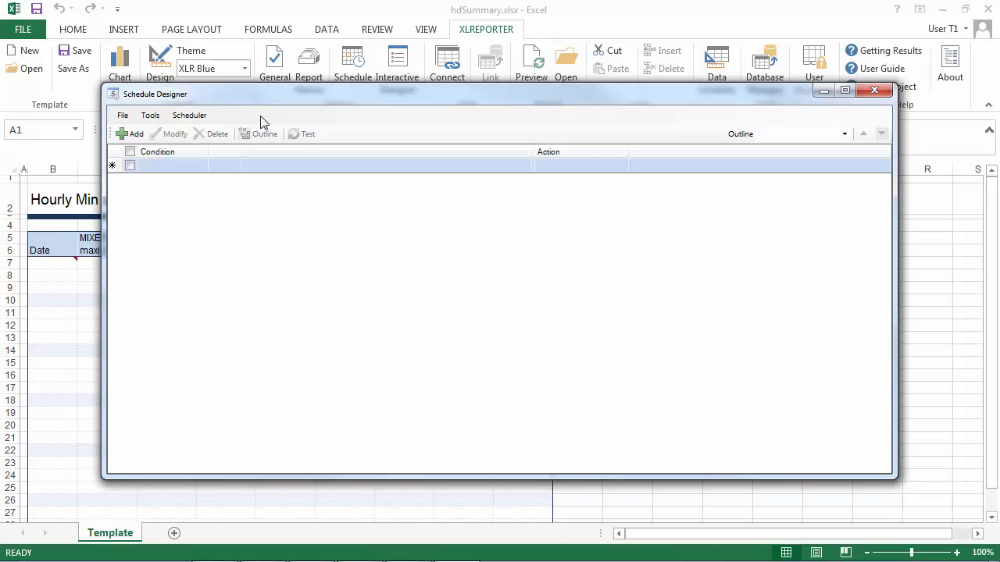
click(138, 138)
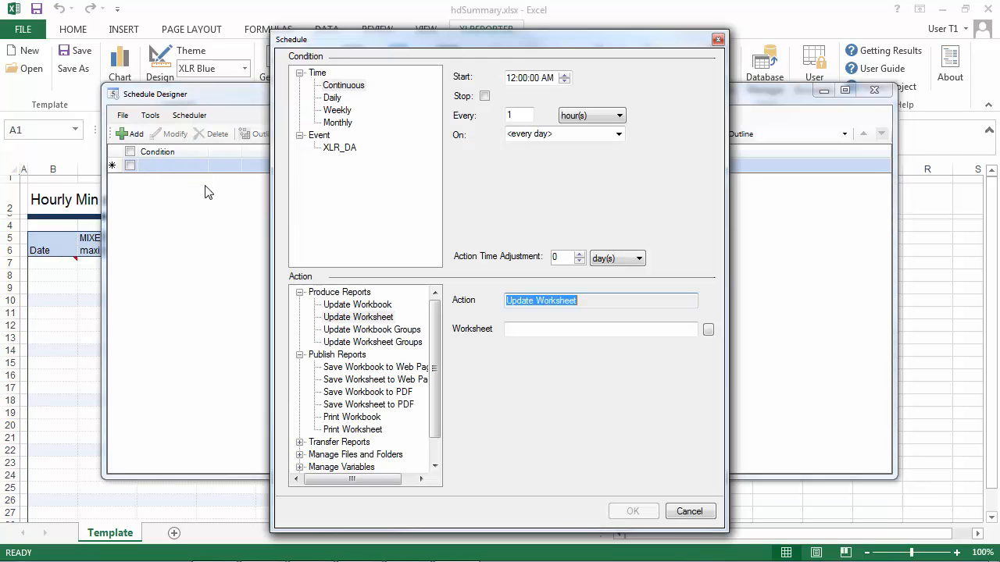
click(367, 318)
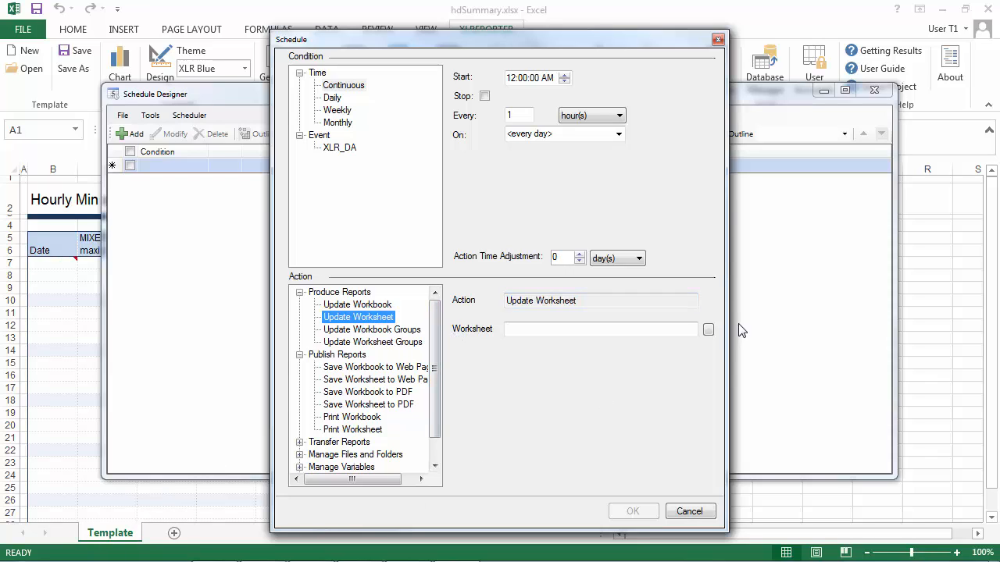
click(707, 329)
click(487, 148)
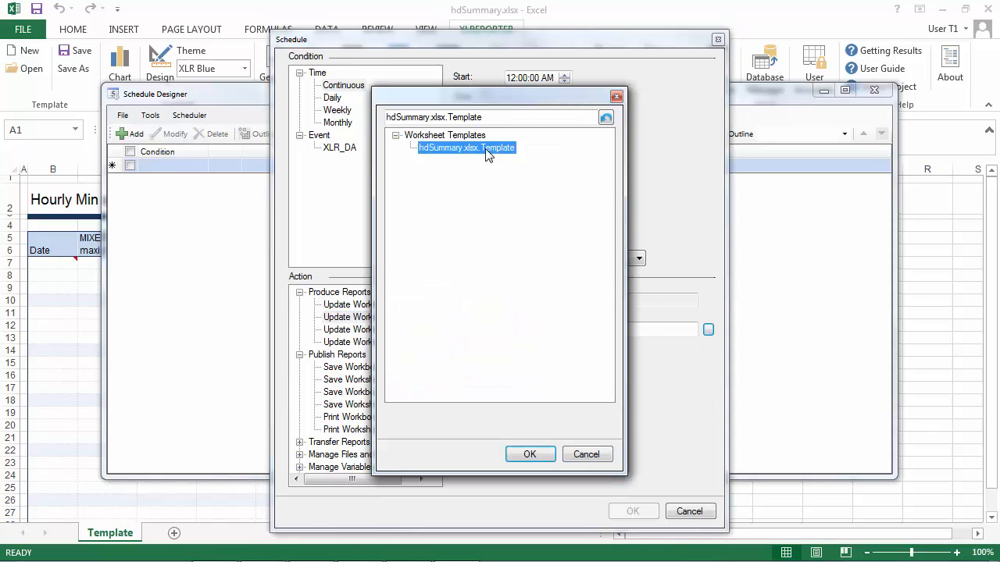
click(530, 454)
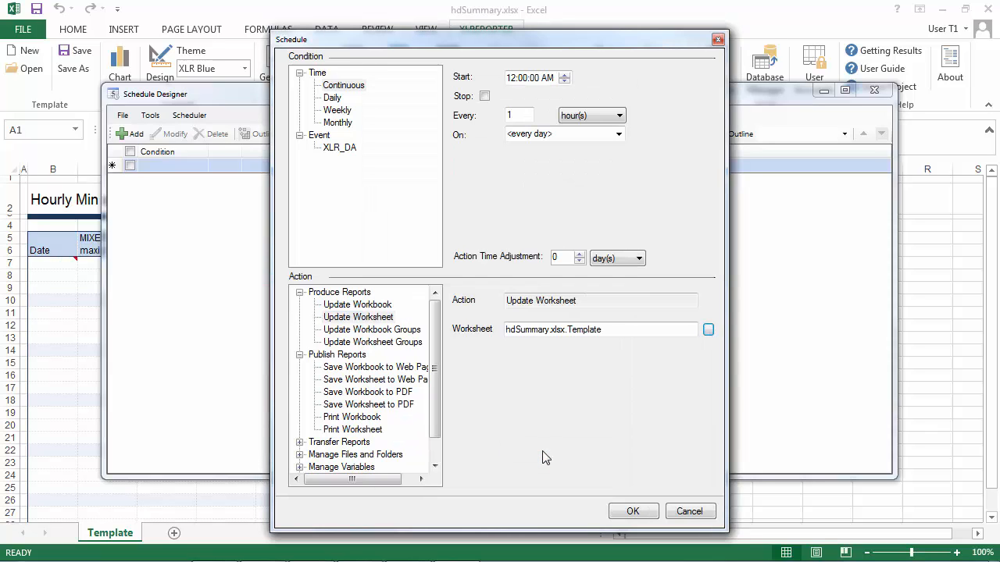
Step: Set the schedule to run daily at 12:15:00 AM with its action time adjusted to the previous day, and save it
click(333, 99)
click(525, 79)
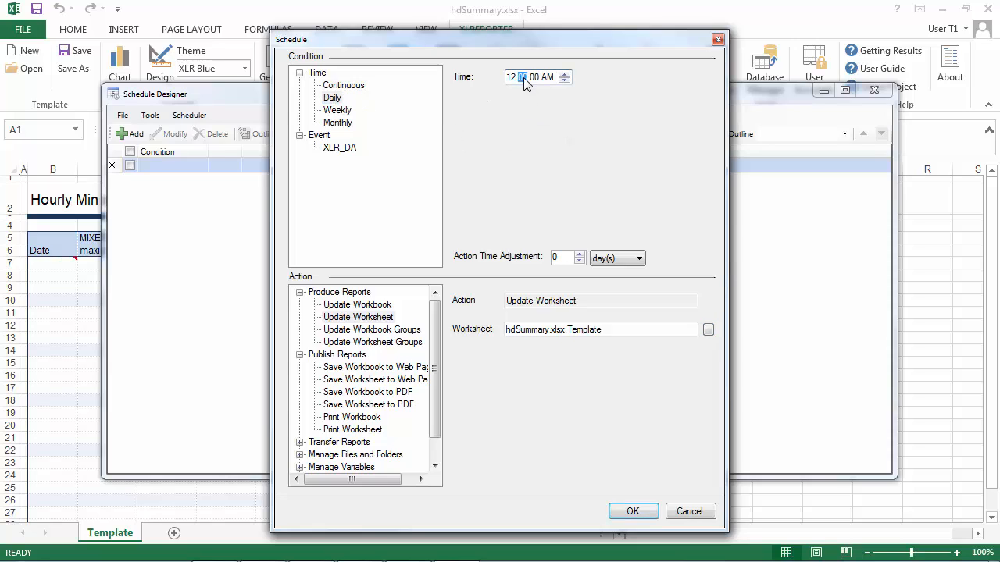
text(15)
click(566, 258)
click(634, 512)
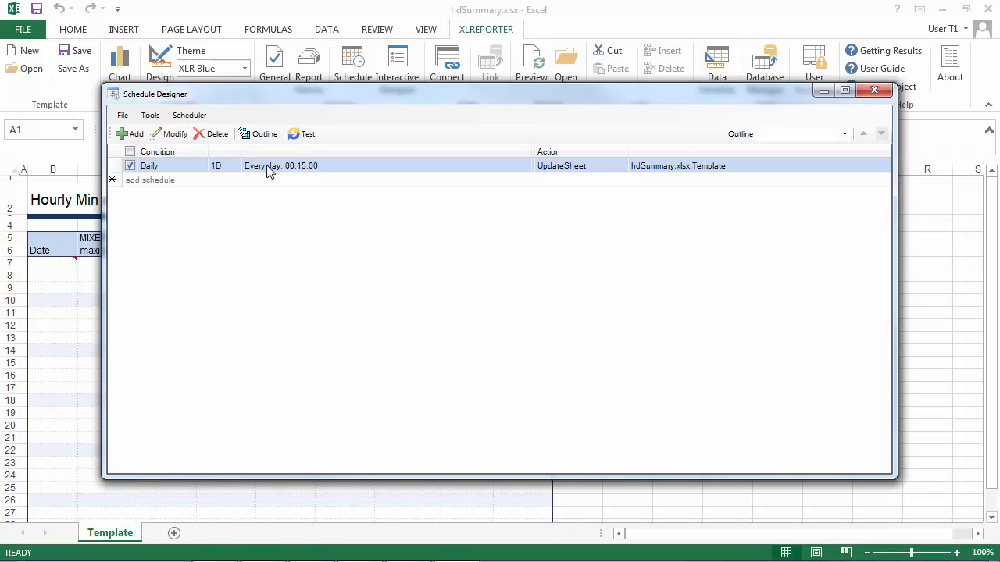
Step: Test the daily schedule from Mar 09 2017, 00:00:00 to Mar 13 2017, 23:00:00, then close the test
click(304, 135)
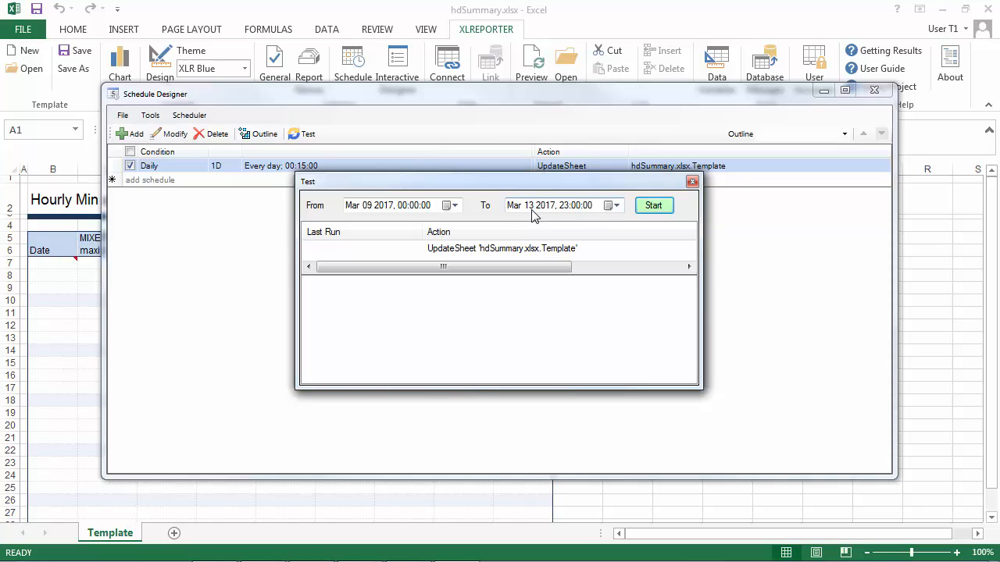
click(655, 207)
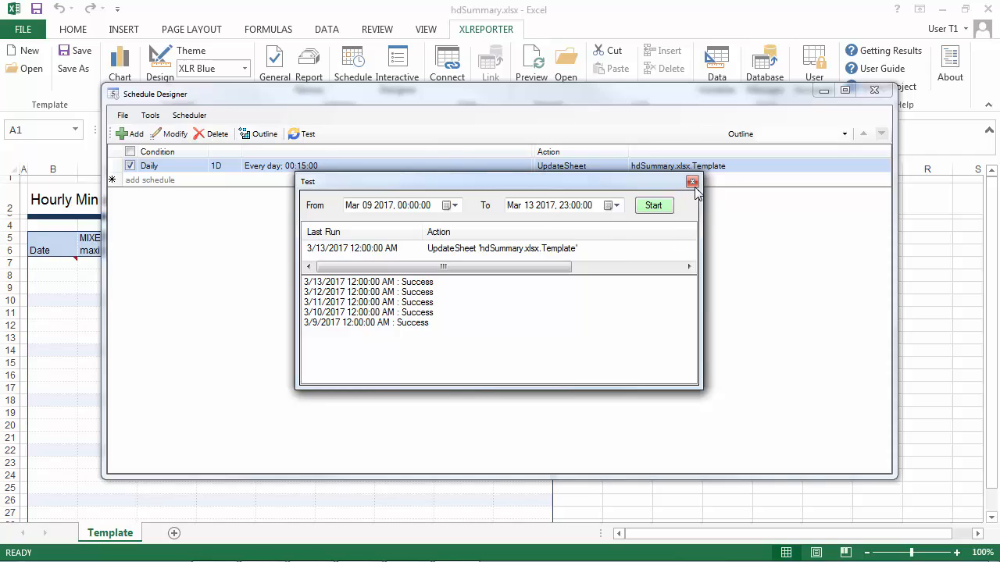
click(692, 182)
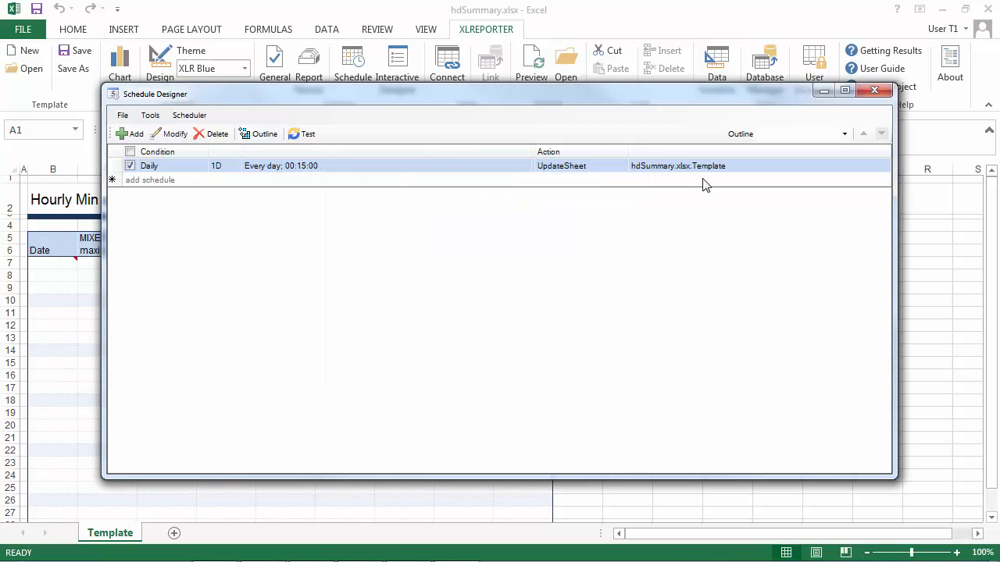
Step: Minimize the Schedule Designer and open the generated report hdSummary2017-Mar from the hdSummary reports folder
click(824, 92)
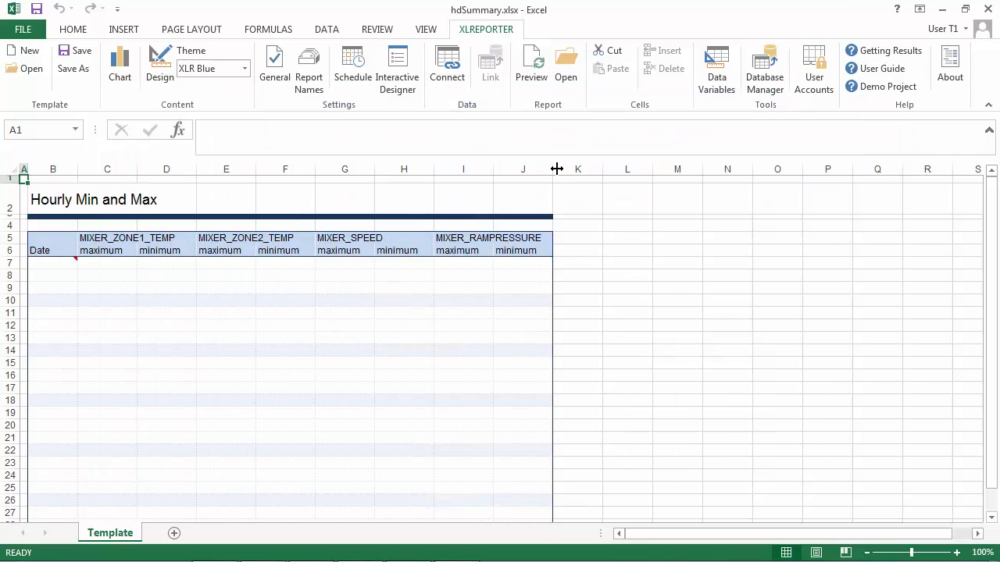
click(568, 75)
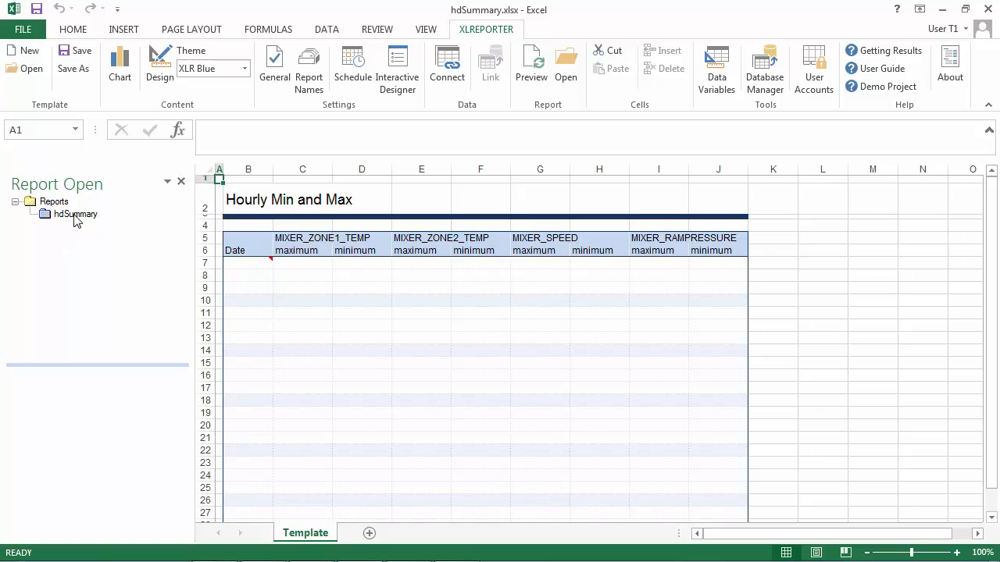
click(78, 217)
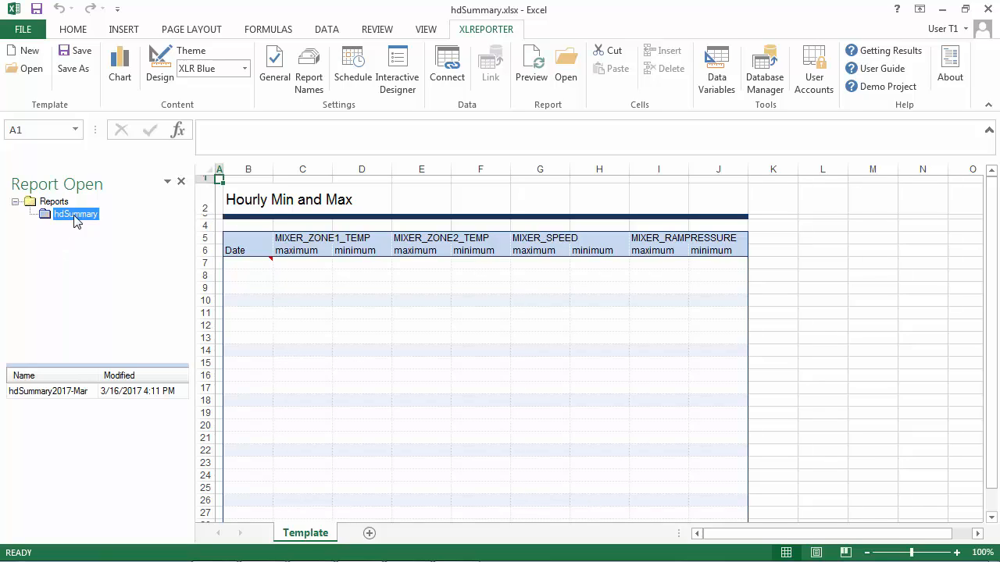
double_click(75, 392)
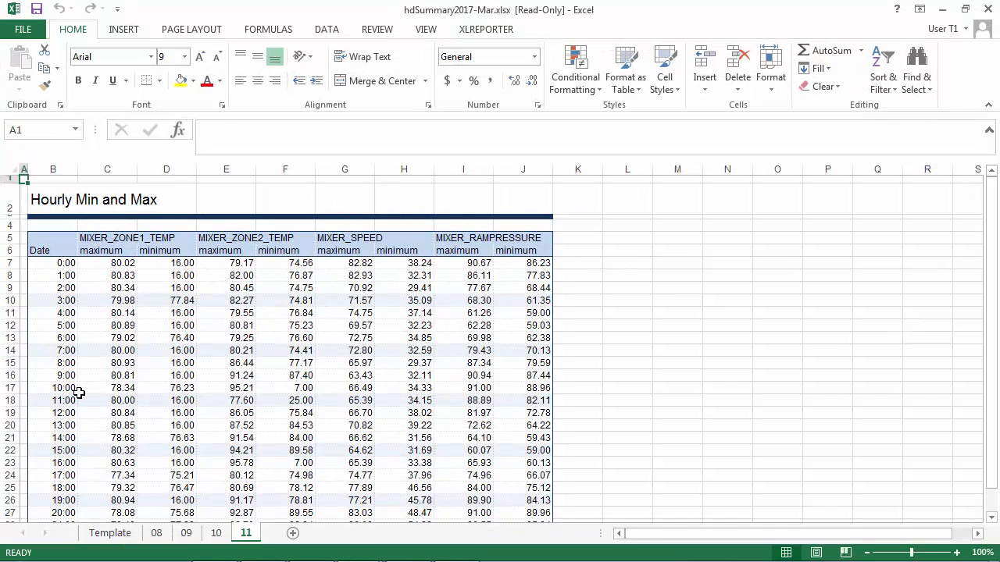
Step: Review the daily worksheets 08, 09, 10 and 11 of the generated report, and close both the report and the hdSummary template
click(157, 533)
scroll(160, 416, down, 1)
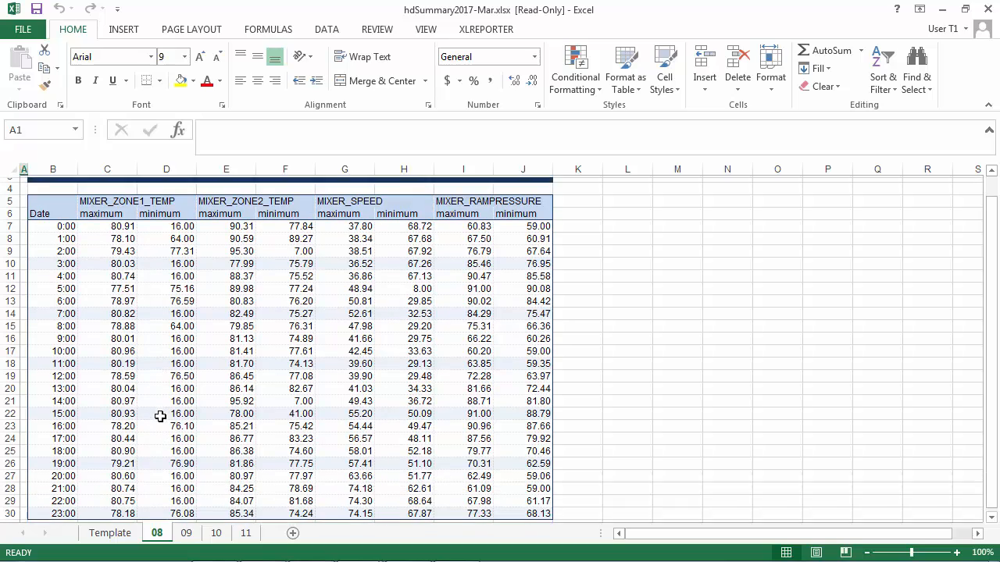
click(195, 534)
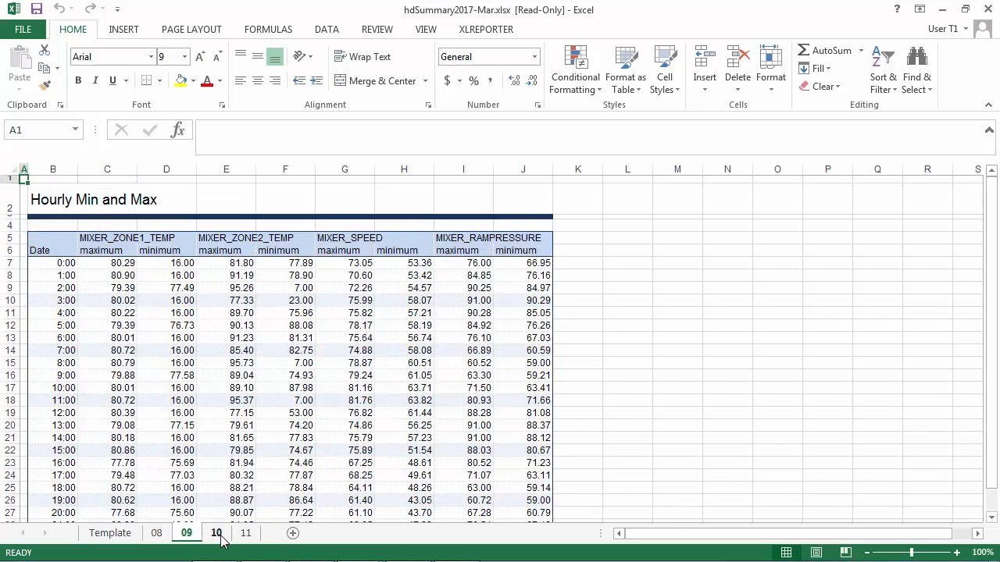
click(217, 534)
click(246, 533)
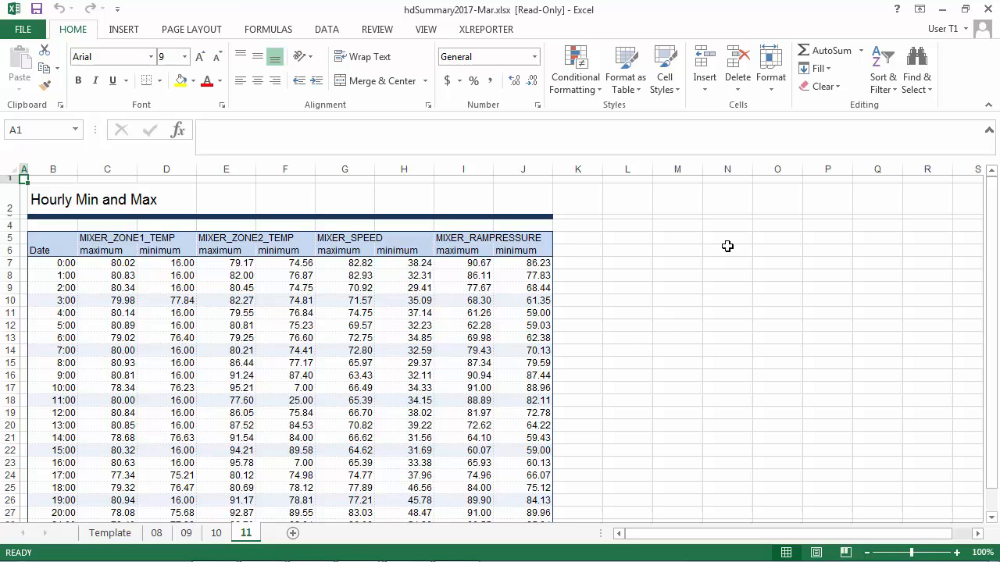
click(988, 8)
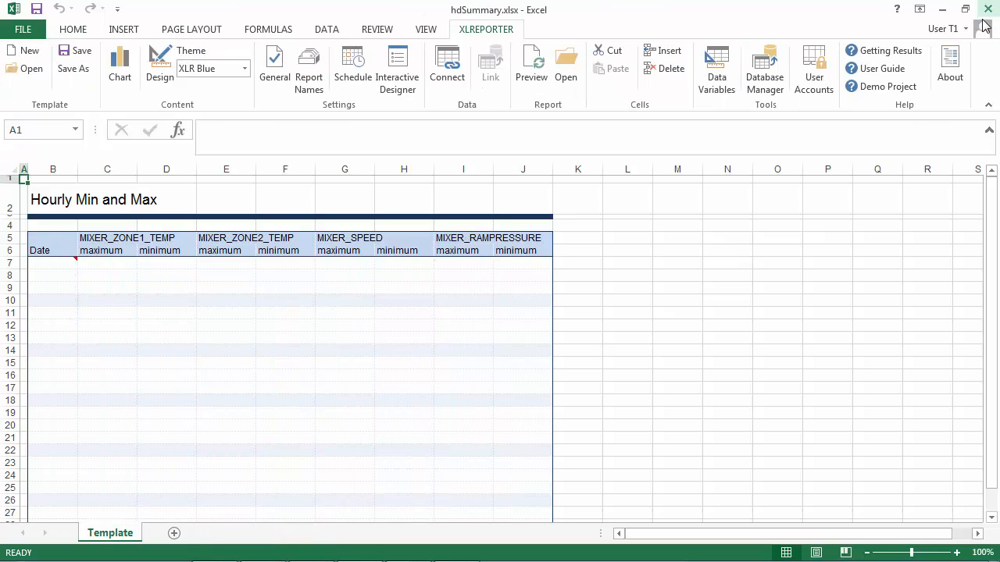
click(988, 8)
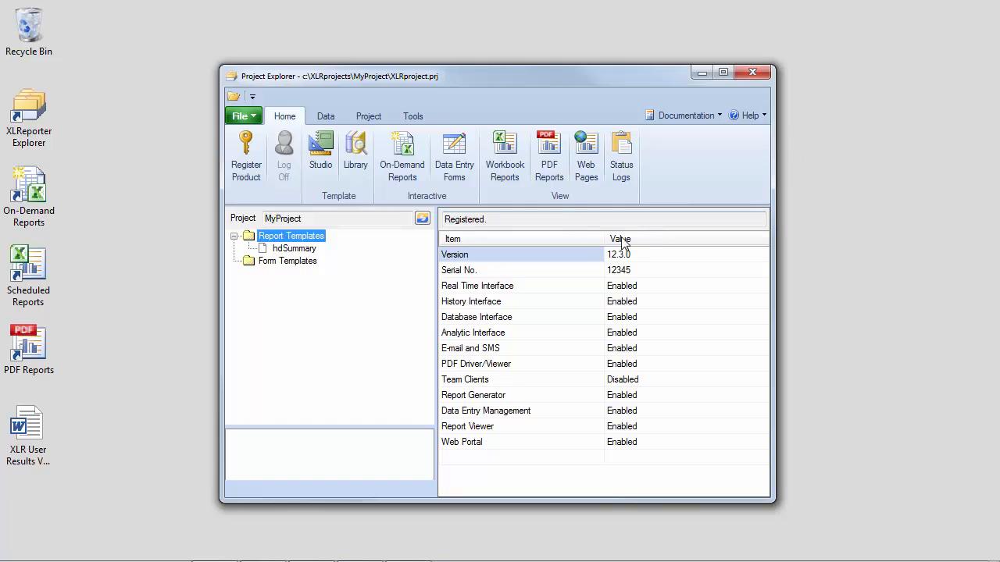
Step: Open the Schedule Designer for MyProject from the Project Explorer and start the scheduler
click(368, 115)
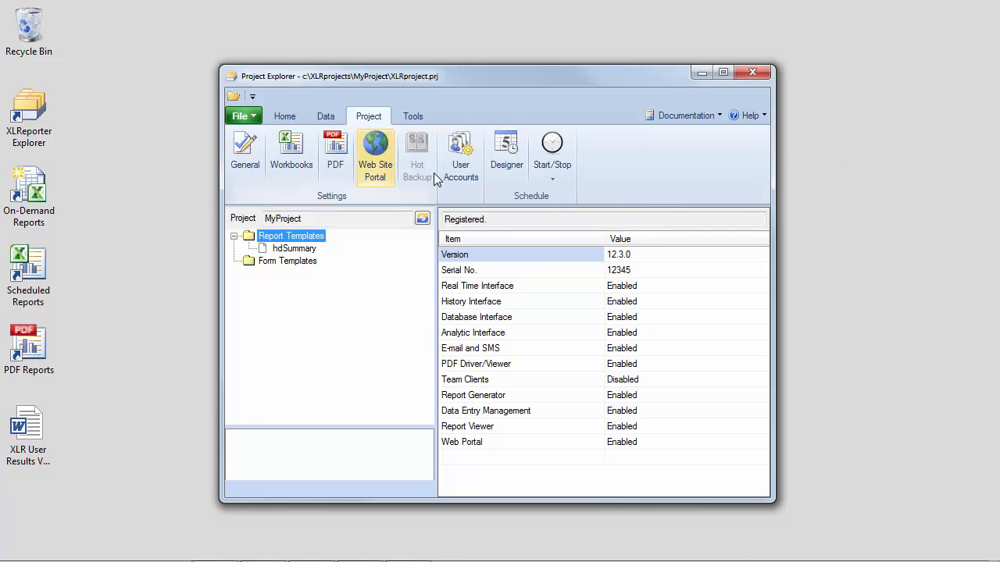
click(510, 175)
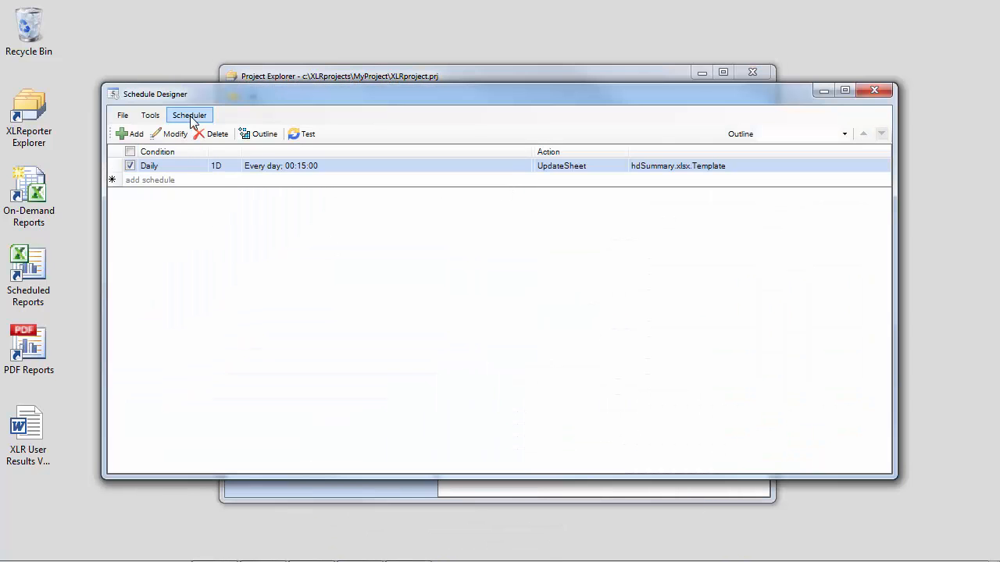
click(192, 122)
click(204, 138)
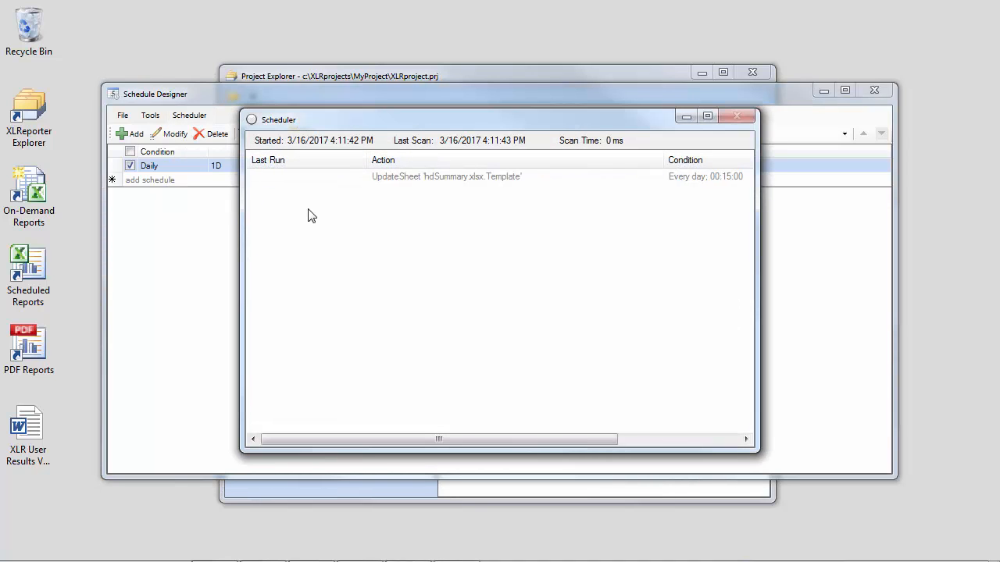